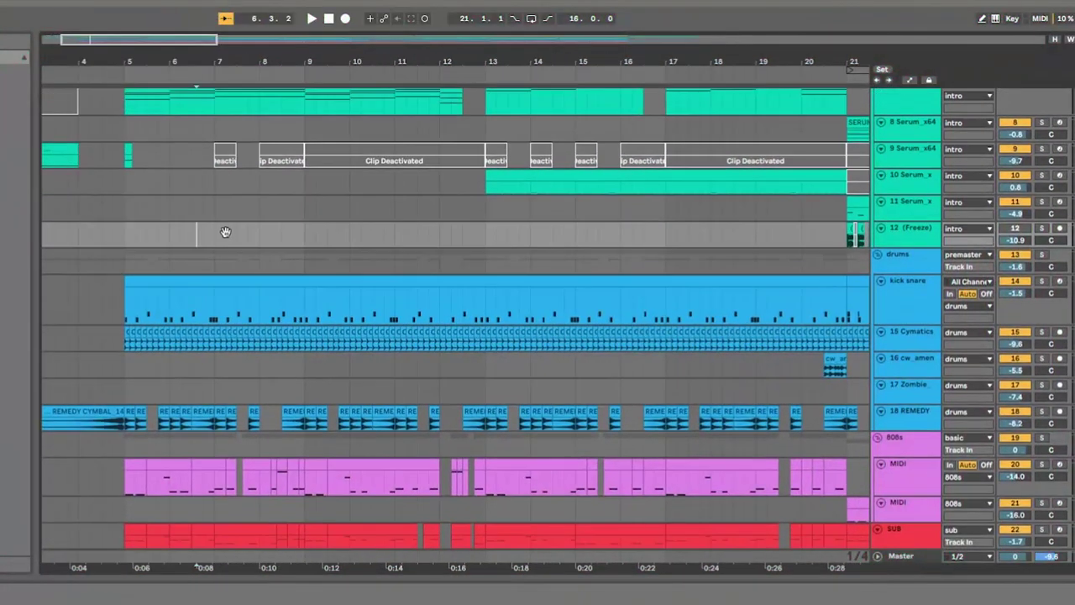
Play back the drums and 808s from bar 5 and highlight the first bars of the 808 MIDI track.
scroll(249, 254, down, 4)
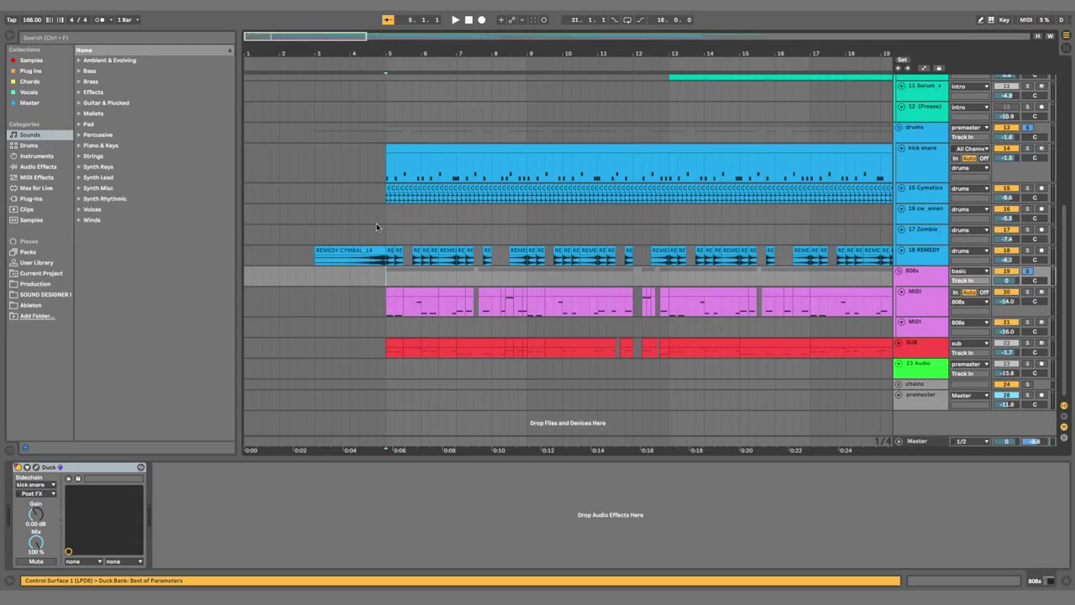
key(space)
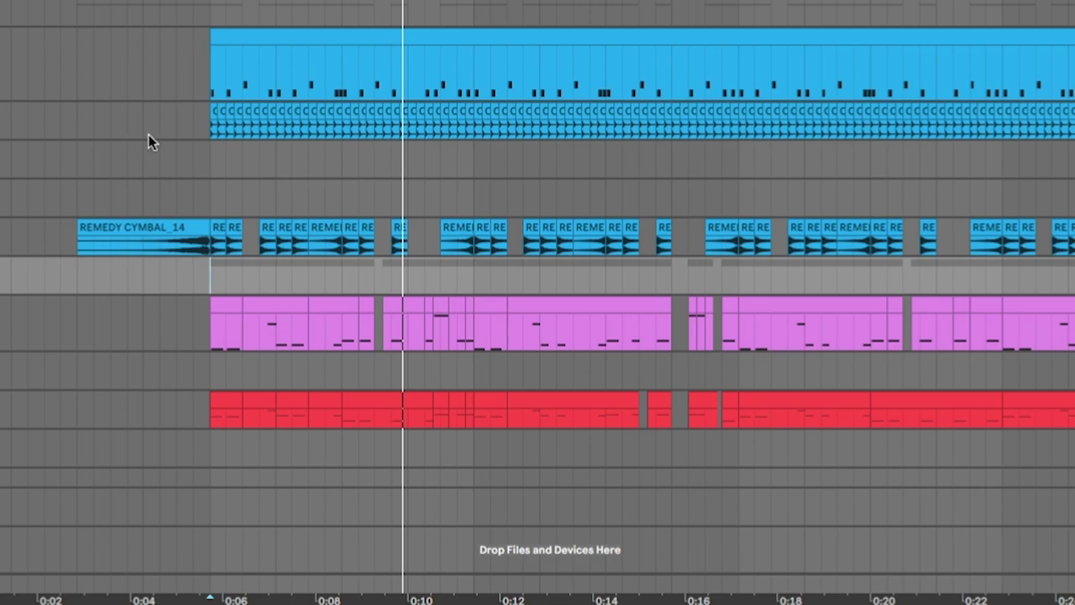
click(229, 303)
shift+click(417, 307)
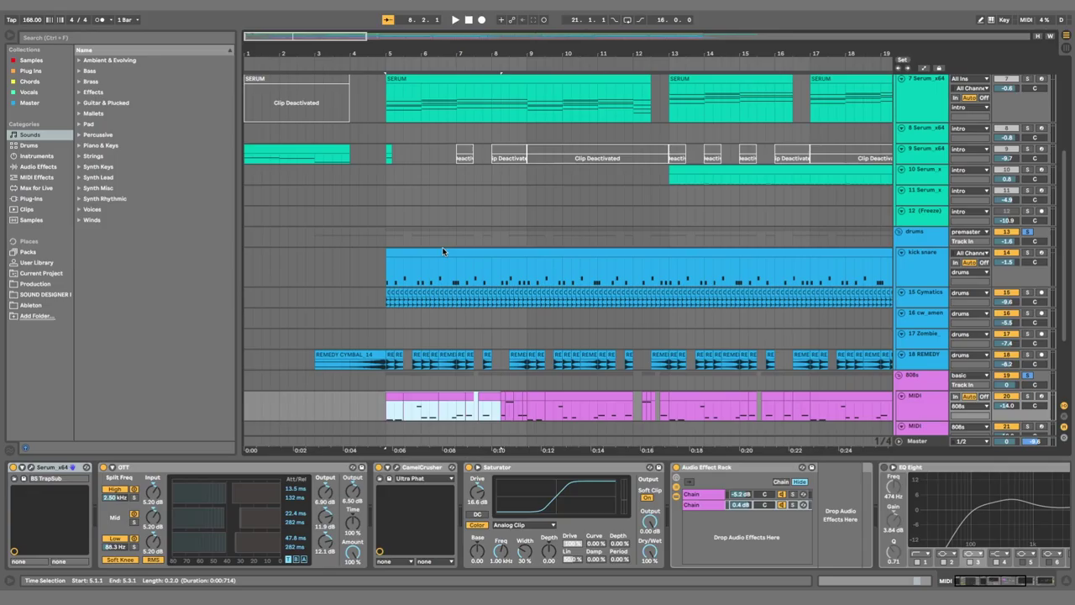
Select the first four bars of the SERUM chord clip starting at bar 5 and play them.
scroll(444, 249, up, 5)
click(967, 182)
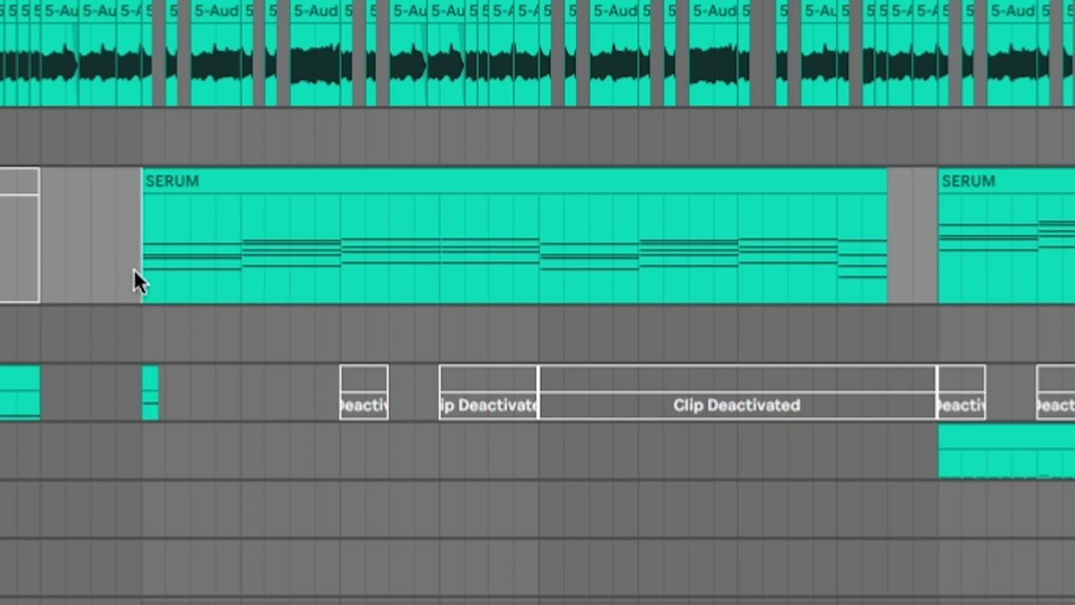
drag(133, 268, 538, 281)
key(space)
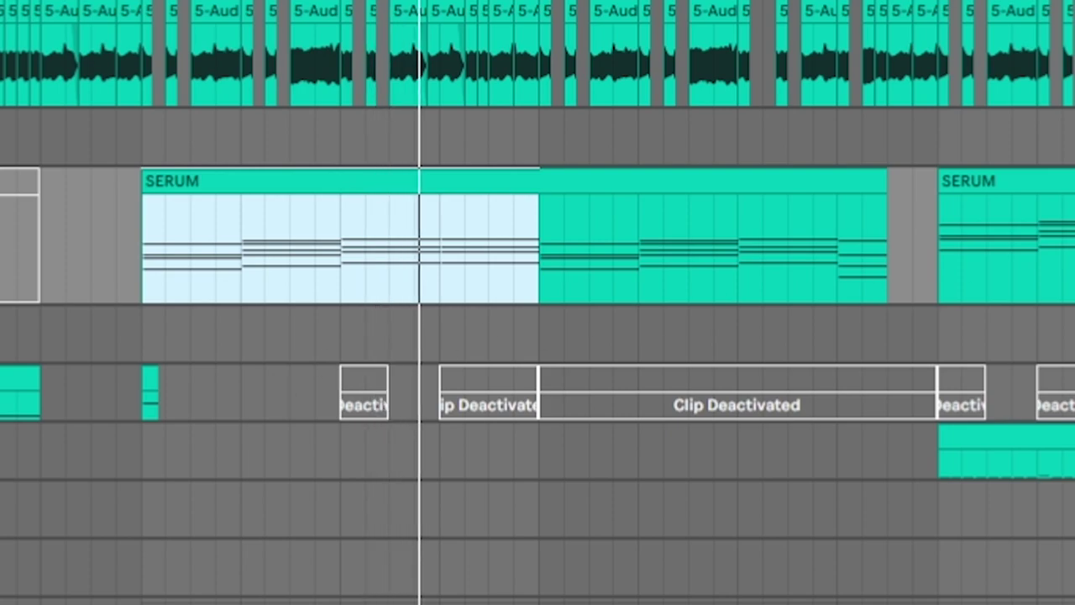
Examine the chord progression in the first SERUM clip, highlighting its final chord at bar 12 and the whole phrase.
click(746, 284)
click(836, 287)
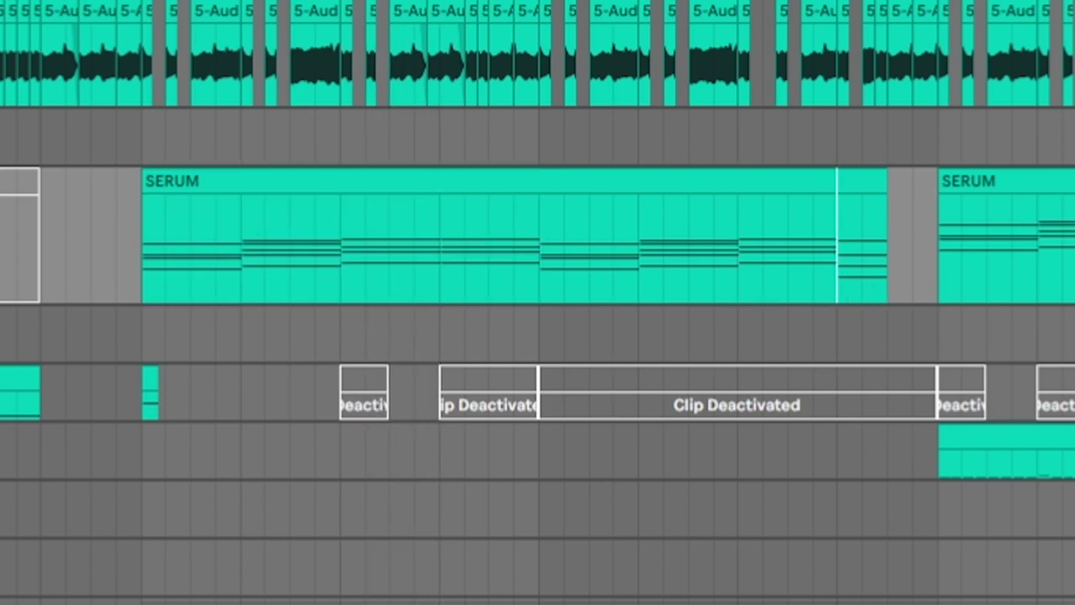
key(plus)
key(plus)
mouse_move(774, 270)
mouse_down()
mouse_move(1024, 300)
mouse_move(983, 292)
mouse_up()
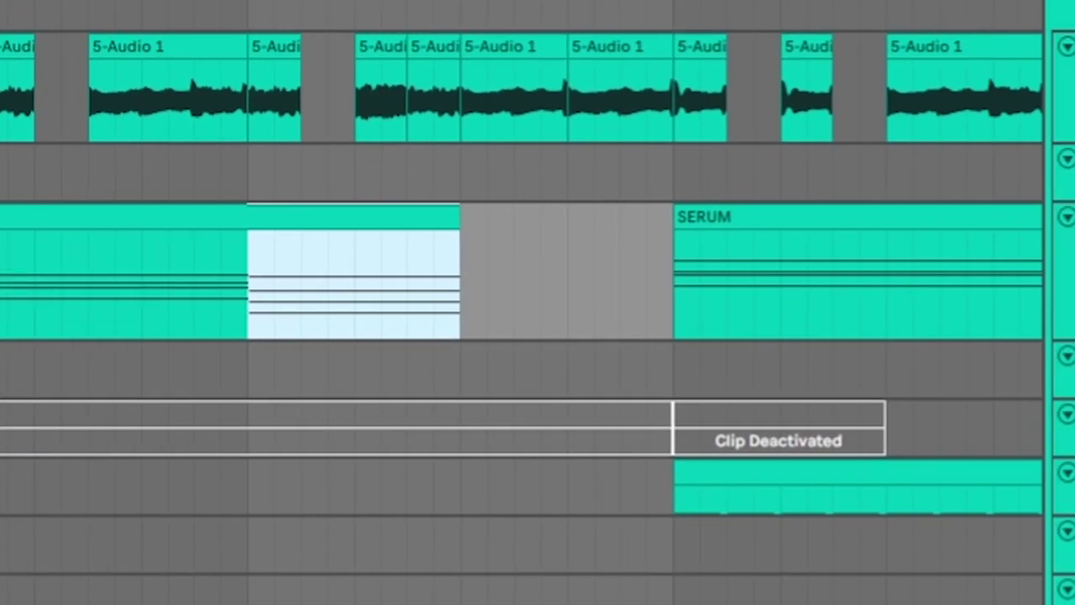
key(minus)
key(minus)
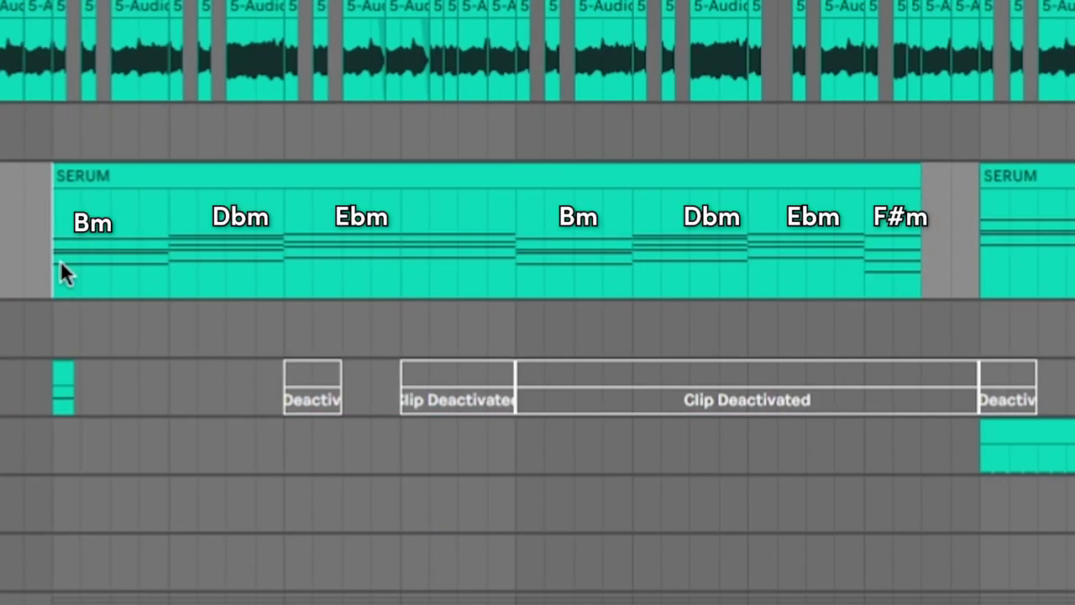
drag(61, 260, 931, 276)
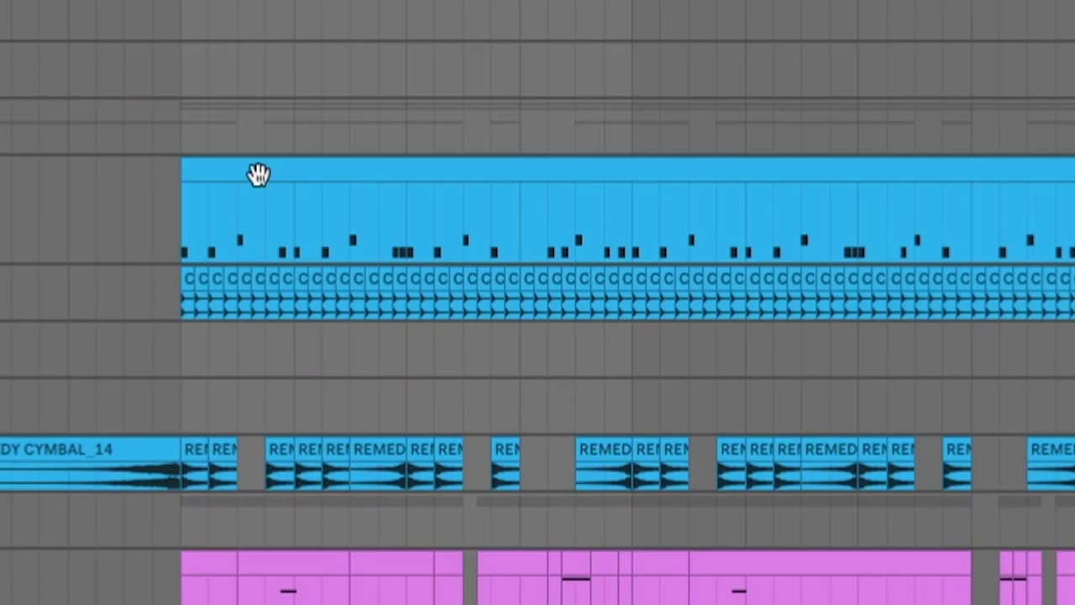
Open the kick snare clip in an enlarged, zoomed-in note editor and play its pattern.
click(257, 173)
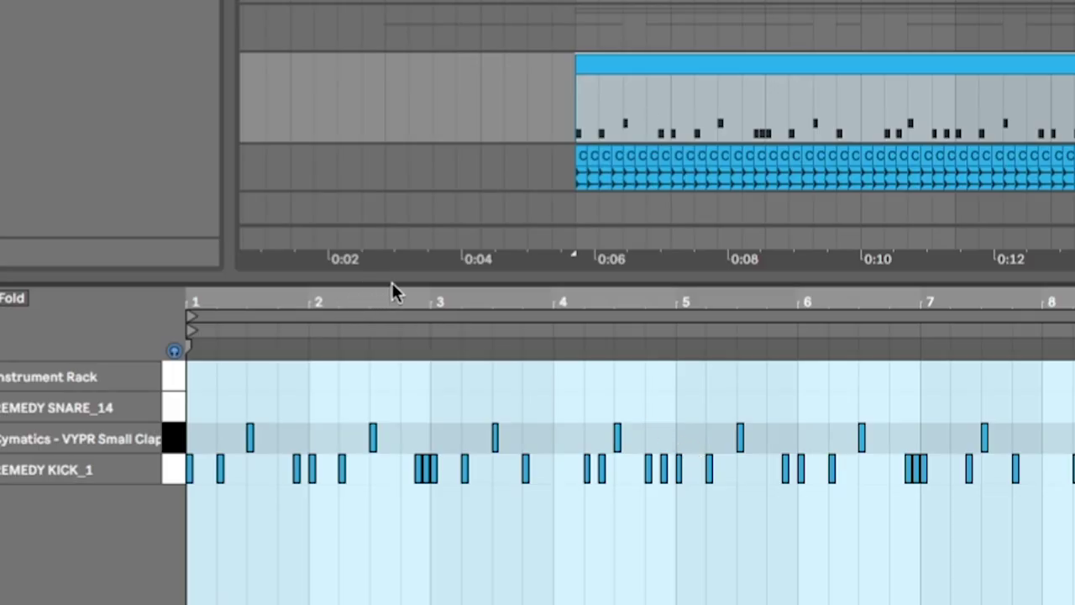
drag(391, 282, 412, 190)
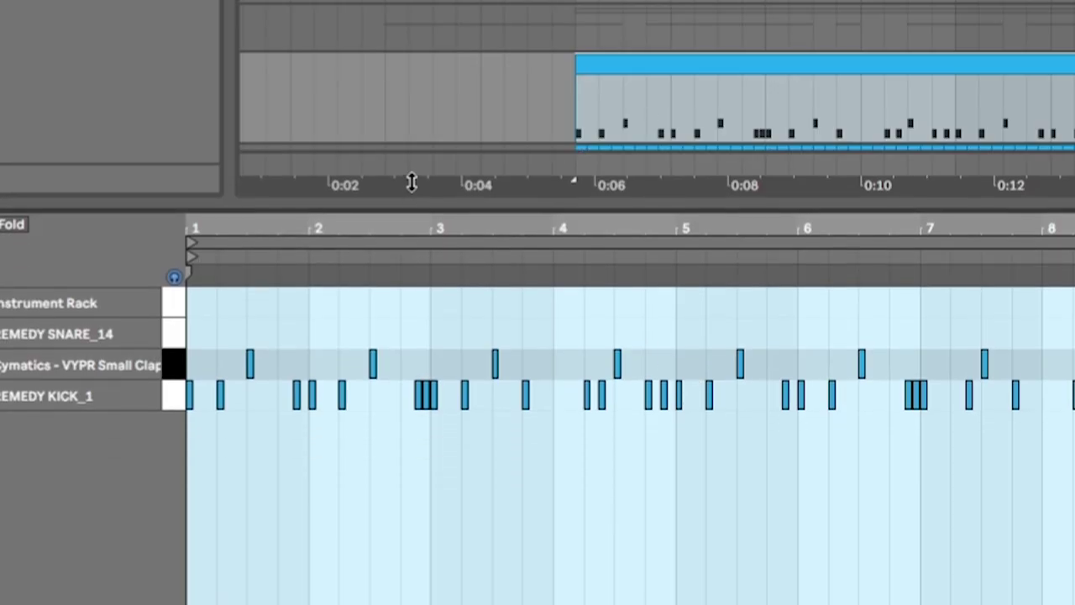
drag(277, 64, 278, 99)
drag(290, 301, 494, 300)
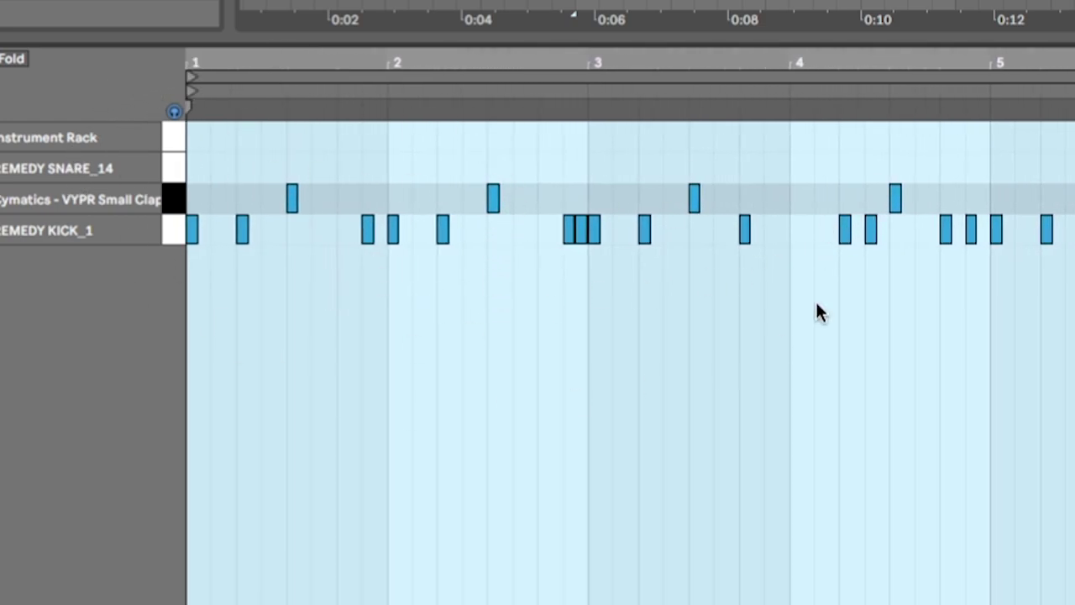
key(Escape)
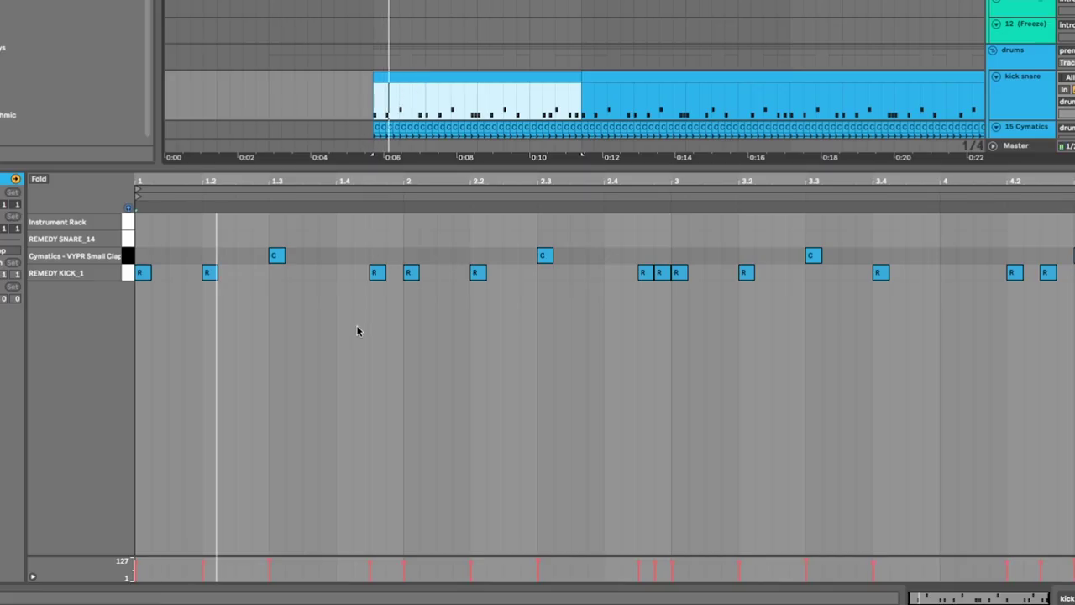
click(352, 330)
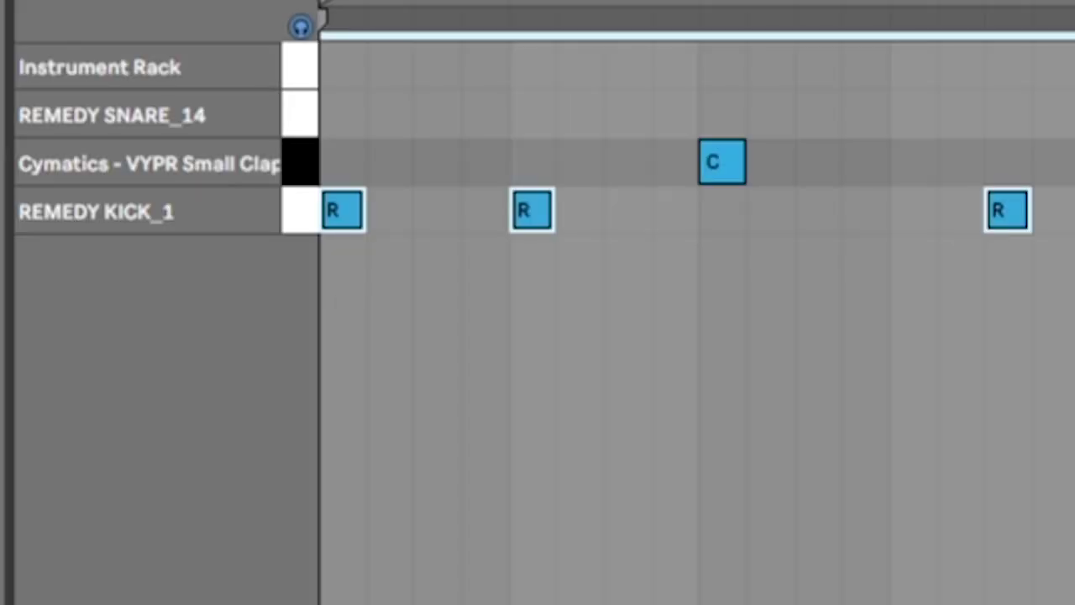
Inspect the REMEDY KICK_1 sample with its effects, and select the Cymatics - VYPR clap pad in the Drum Rack.
click(307, 217)
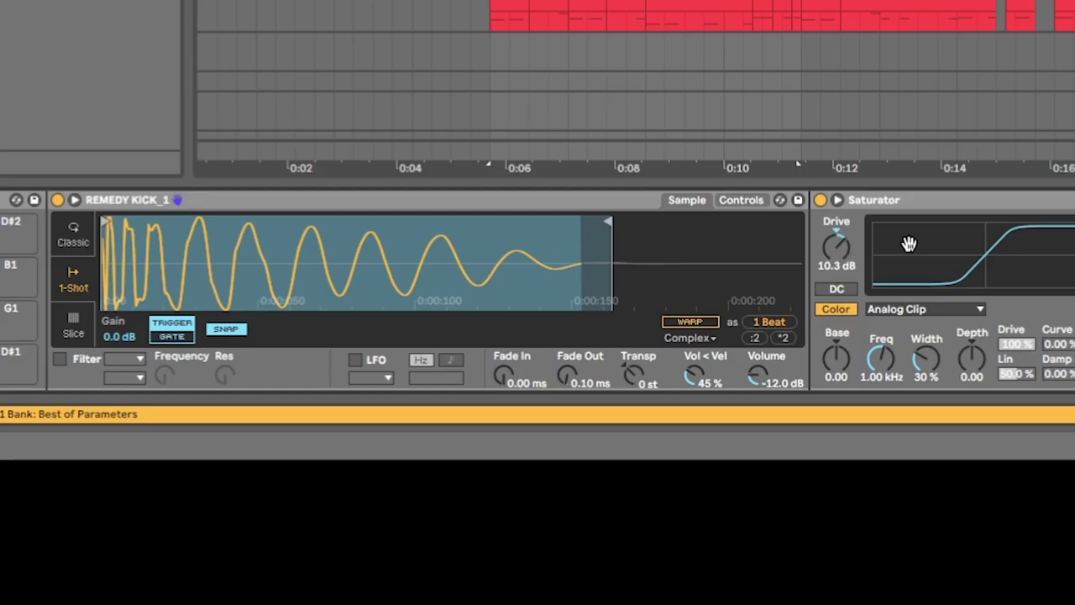
scroll(840, 243, right, 2)
click(413, 240)
click(433, 145)
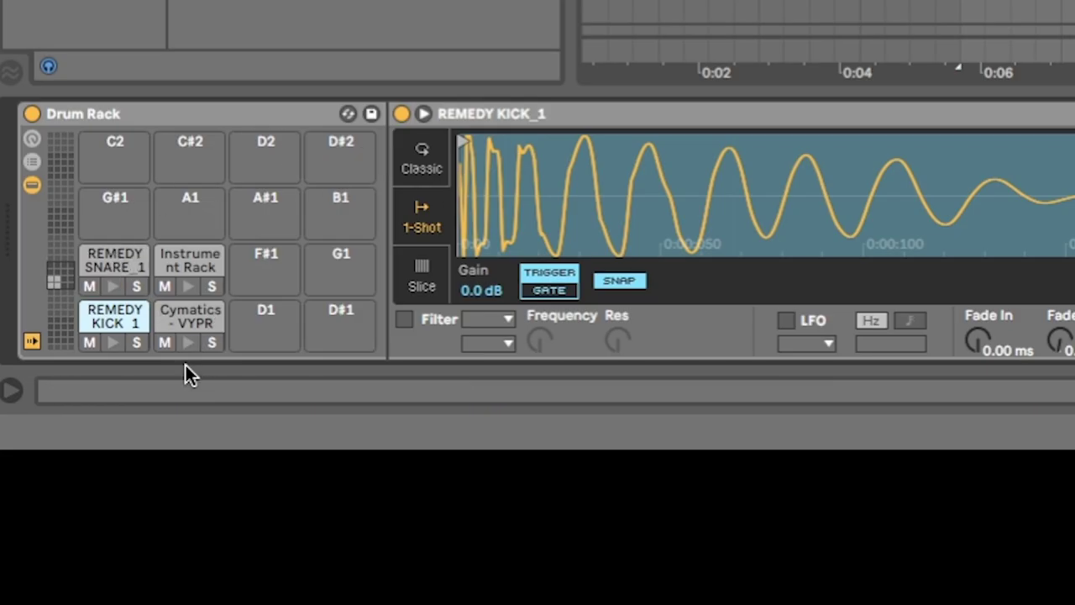
click(184, 323)
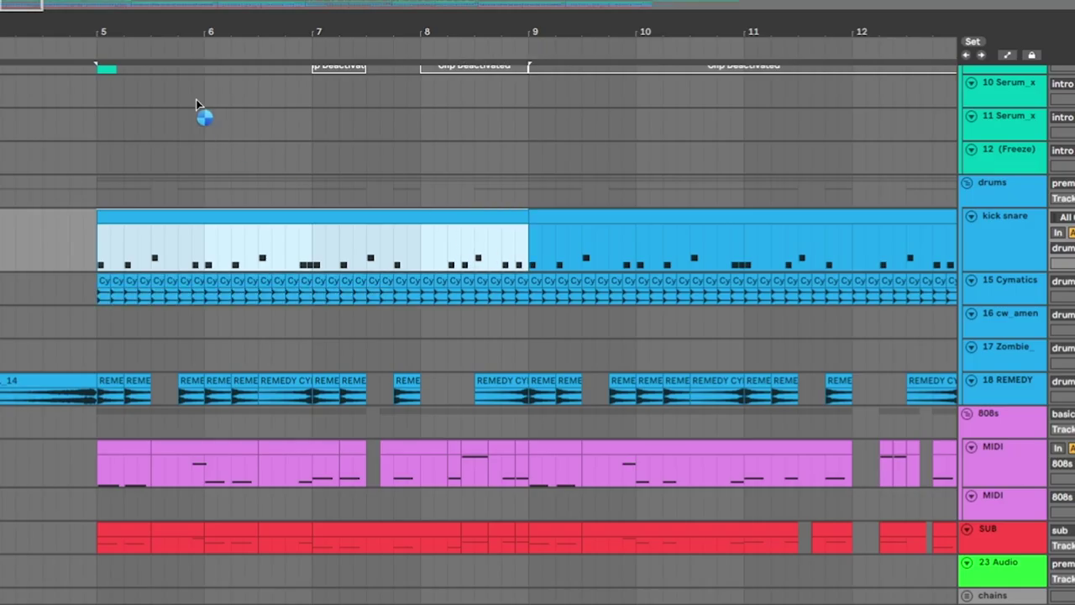
Enlarge the 15 Cymatics track, highlight its clips from bar 5 to 9, and play the pattern from bar 5.
scroll(195, 99, up, 3)
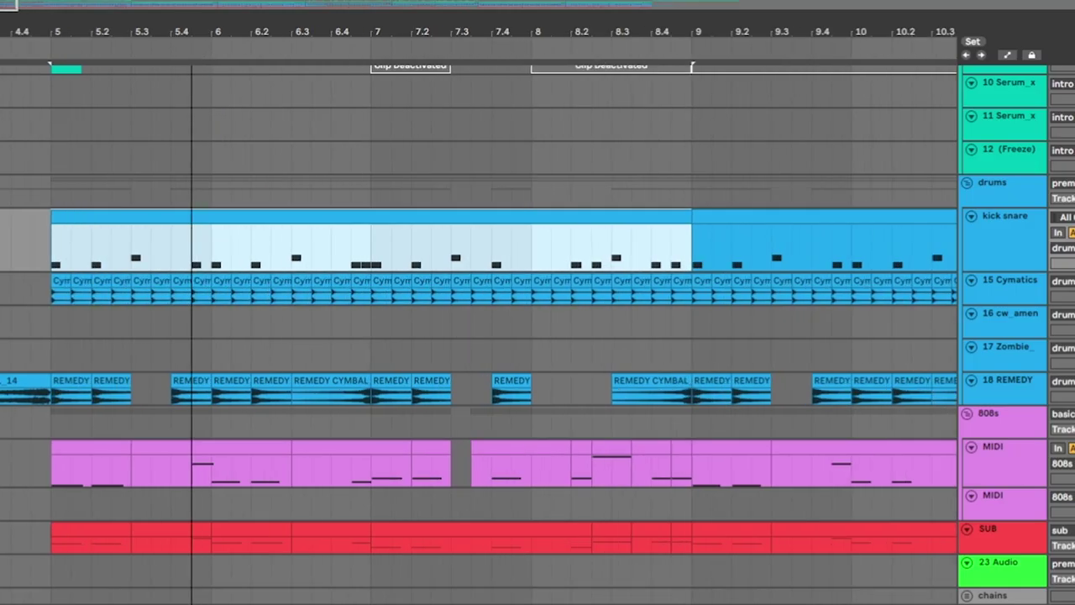
click(1002, 300)
drag(1002, 305, 1004, 382)
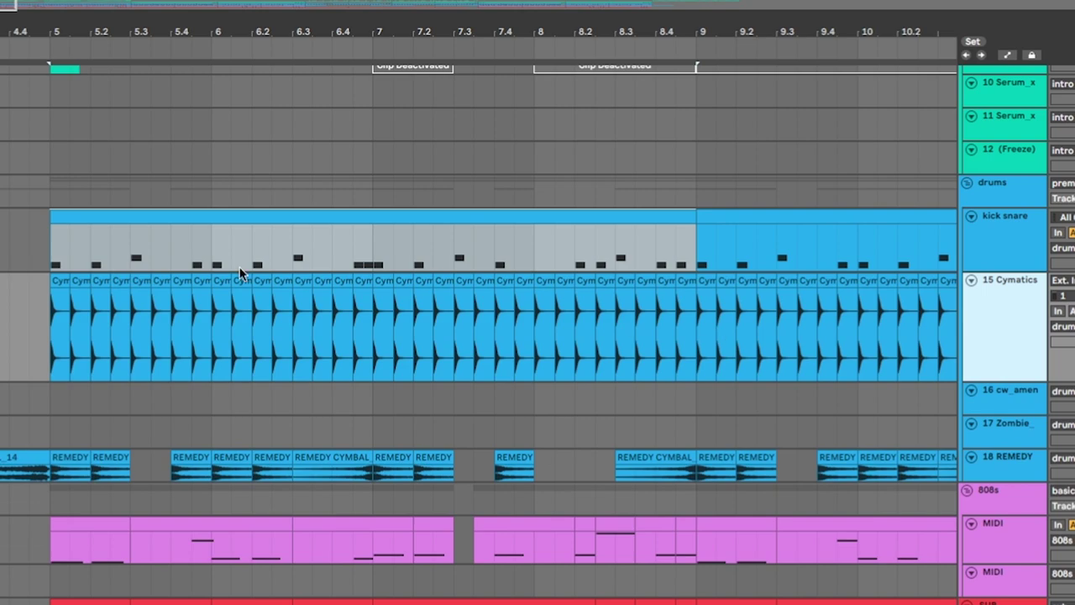
drag(44, 357, 697, 353)
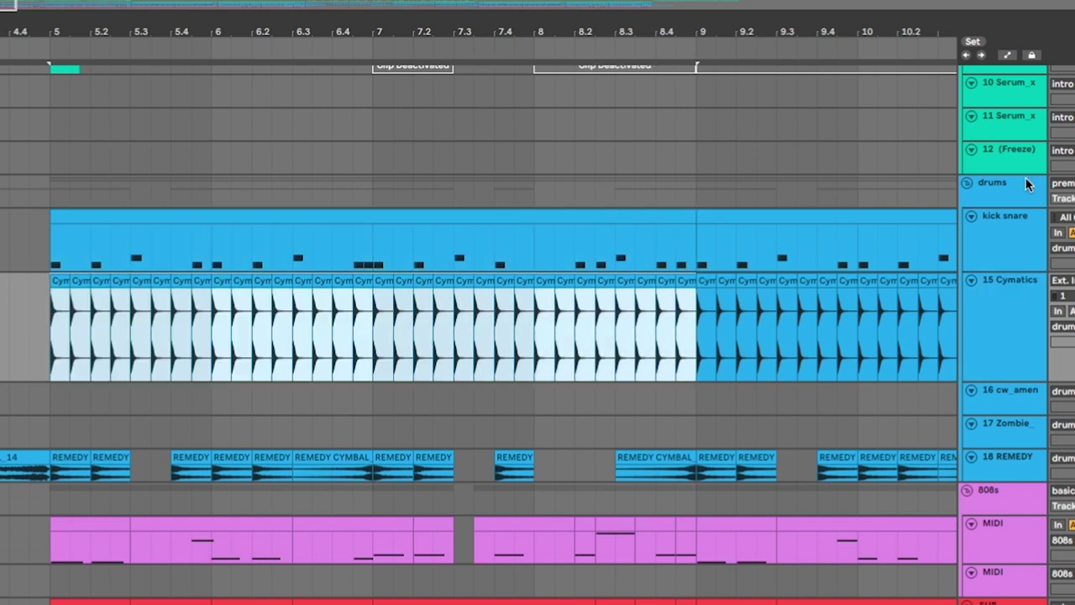
click(49, 252)
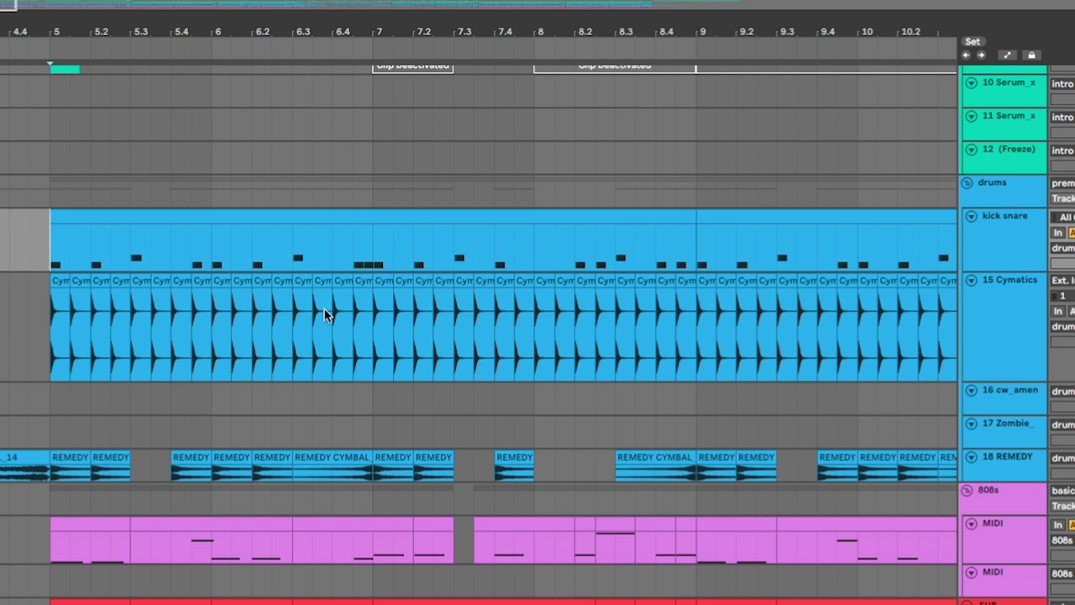
key(space)
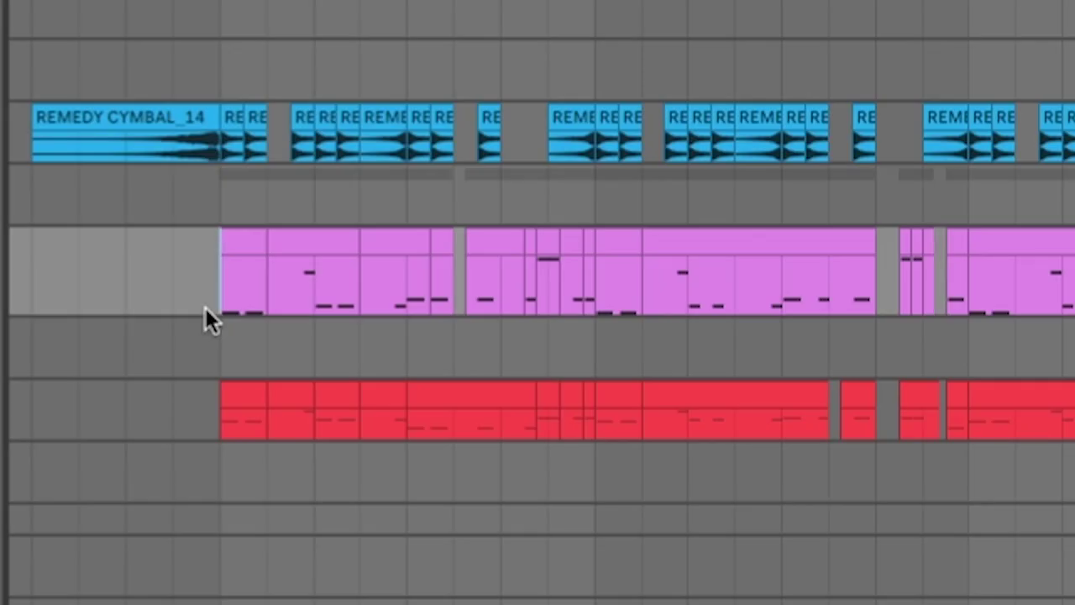
Enlarge the upper MIDI track in the 808s group and examine the oscillator and FX settings of its Serum BS TrapSub patch.
drag(308, 314, 438, 314)
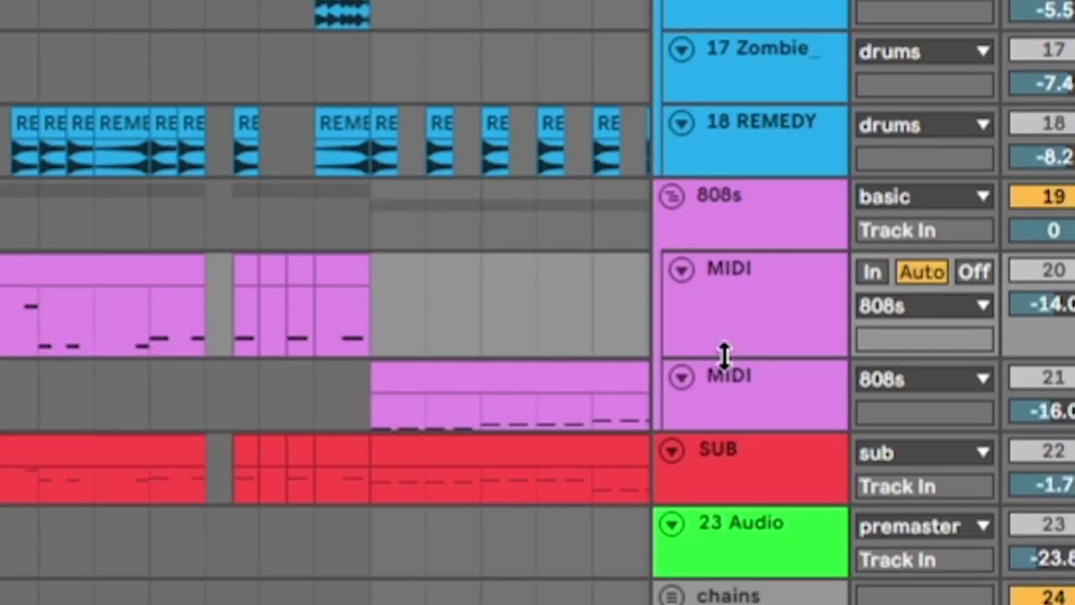
drag(724, 353, 723, 523)
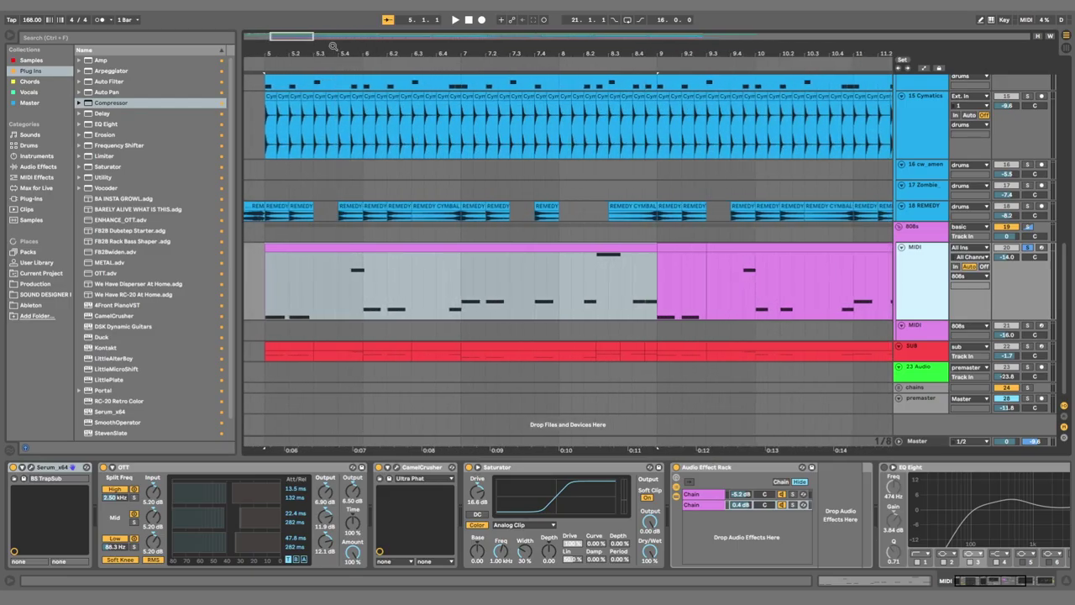
click(22, 467)
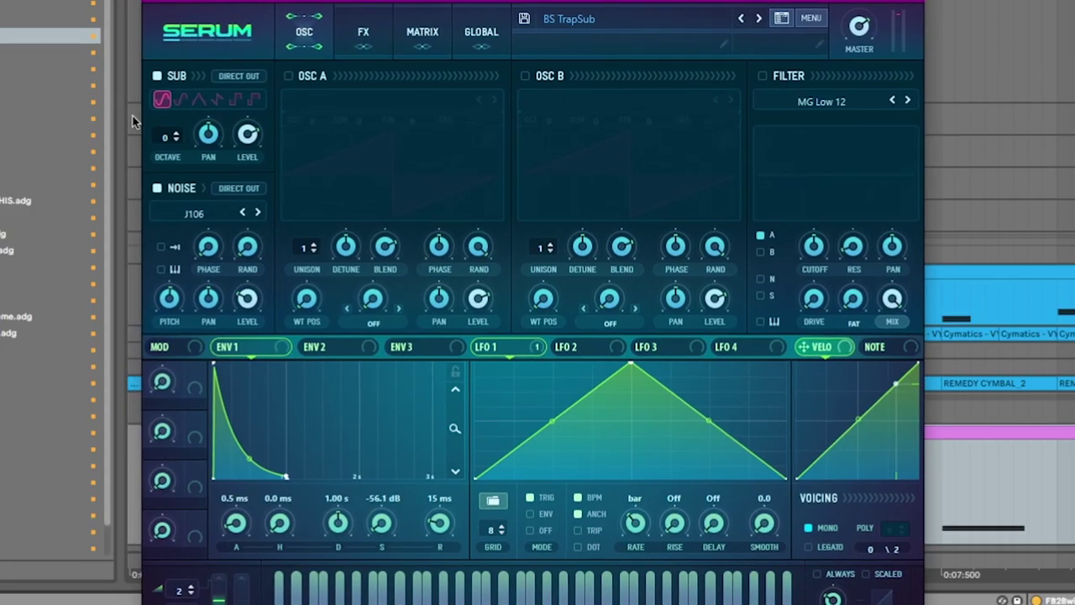
click(363, 33)
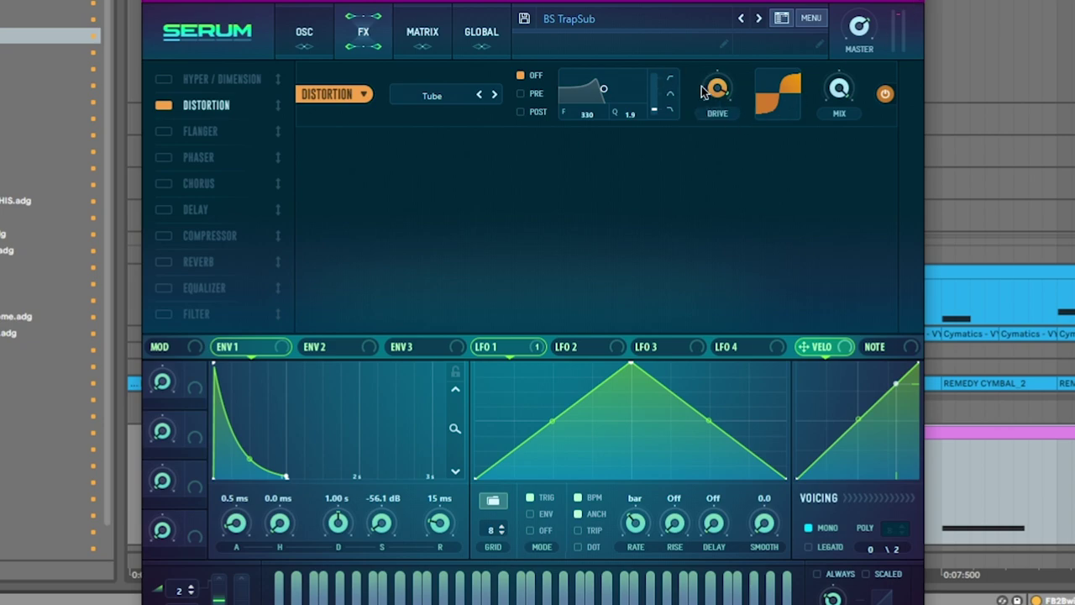
click(329, 44)
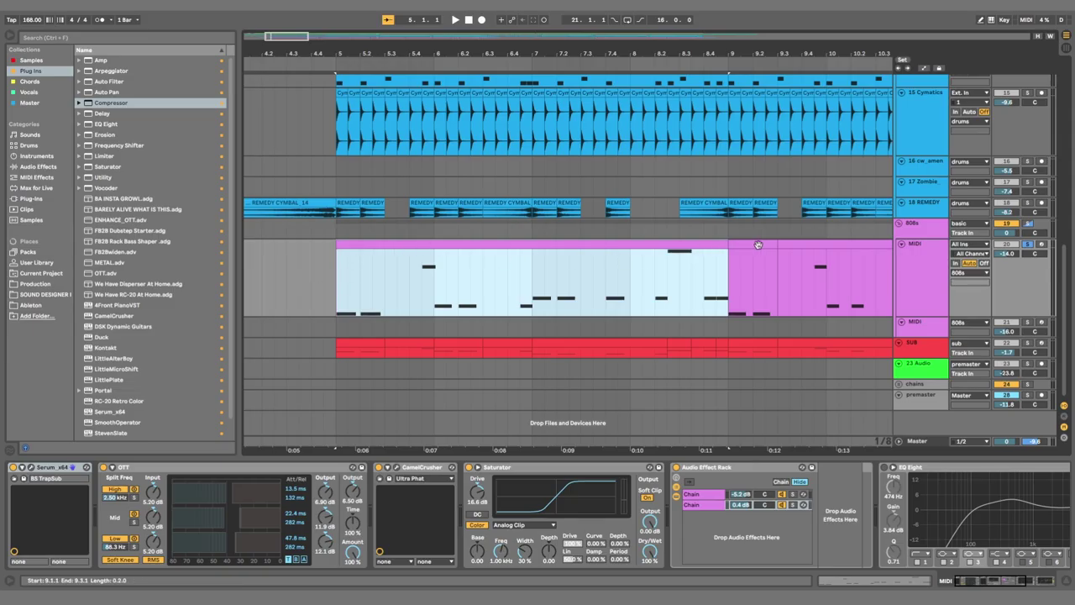
Compare the root notes of the Serum chords with the notes in the 808 MIDI clip.
shift+click(758, 244)
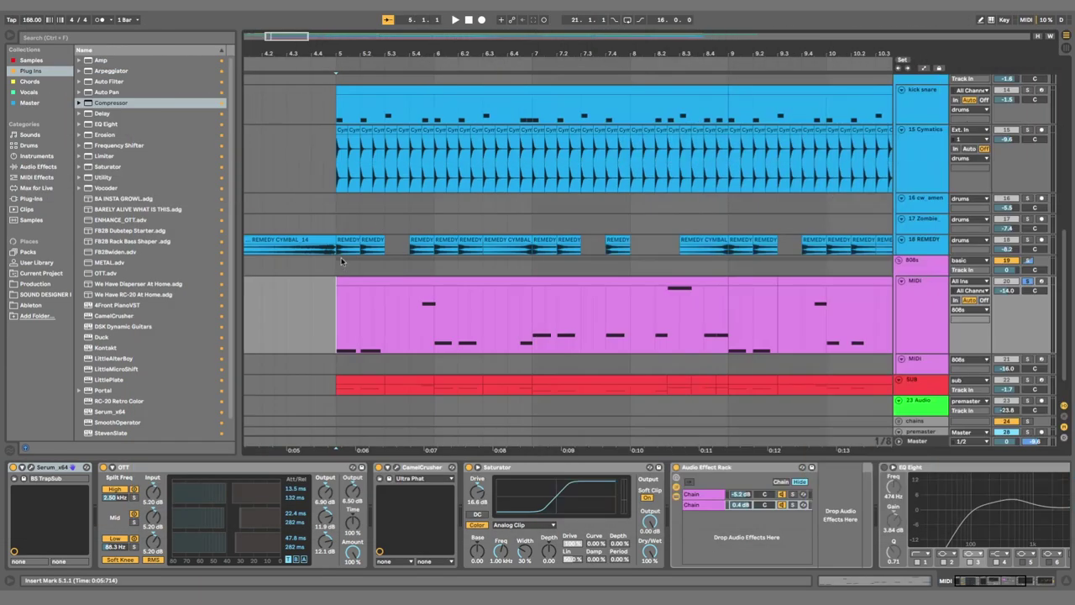
scroll(554, 288, down, 1)
scroll(385, 295, up, 3)
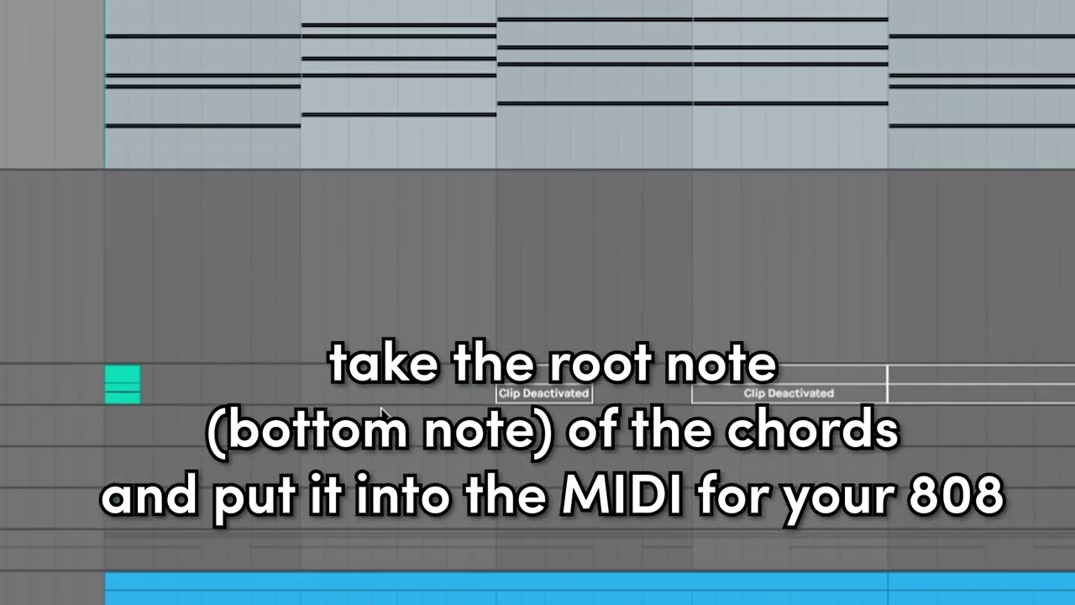
scroll(371, 408, down, 6)
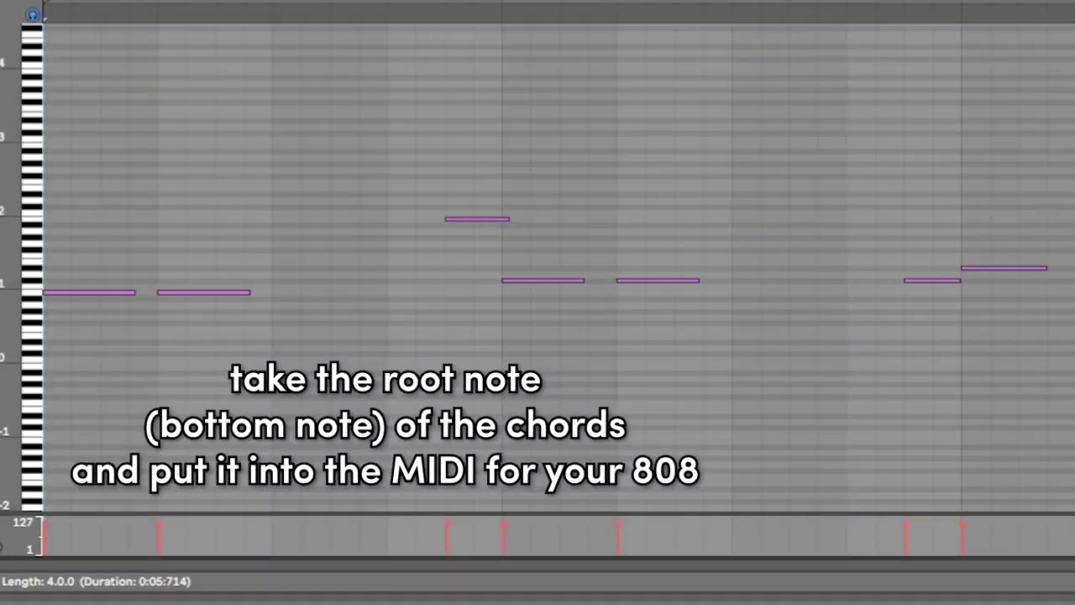
Fold the 15 Cymatics, 16 cw_amen, 17 Zombie and 18 REMEDY tracks to bring the kick and 808 patterns closer together.
scroll(780, 221, up, 3)
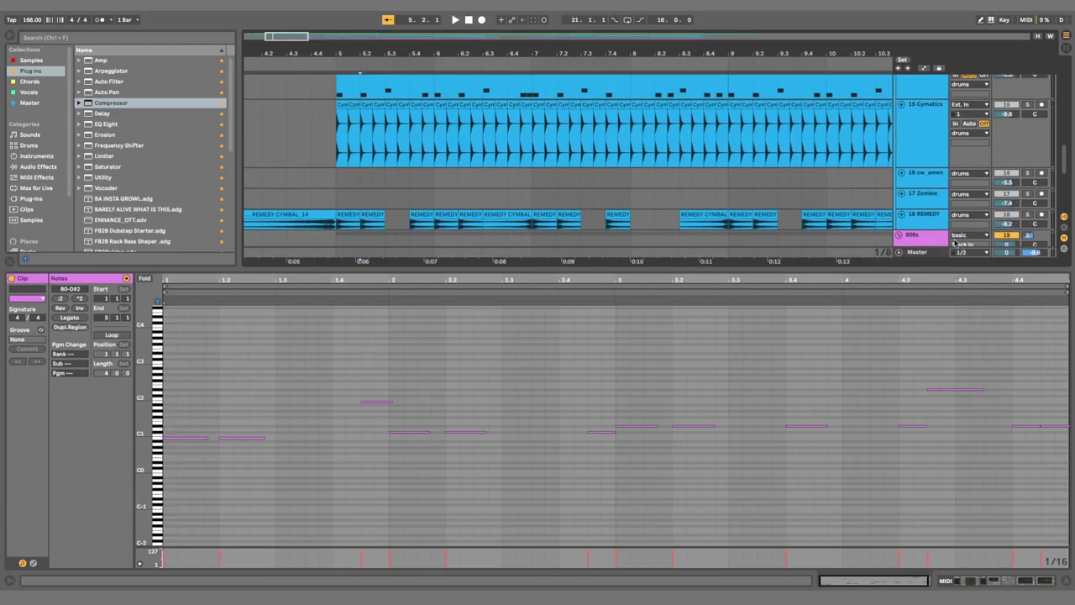
scroll(919, 198, up, 2)
click(902, 135)
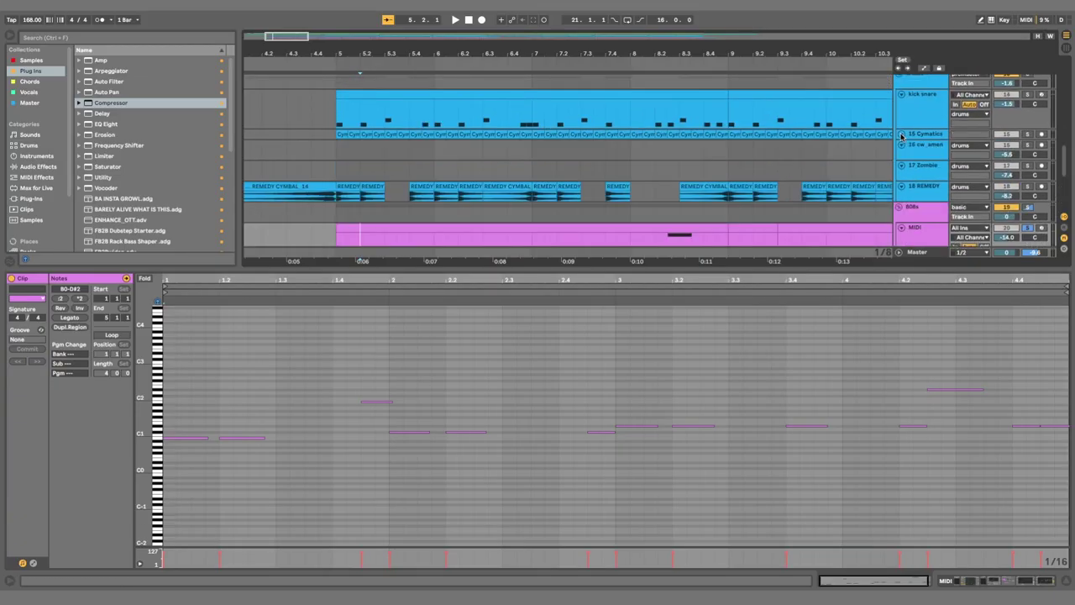
click(902, 145)
scroll(703, 183, down, 1)
scroll(703, 183, down, 1)
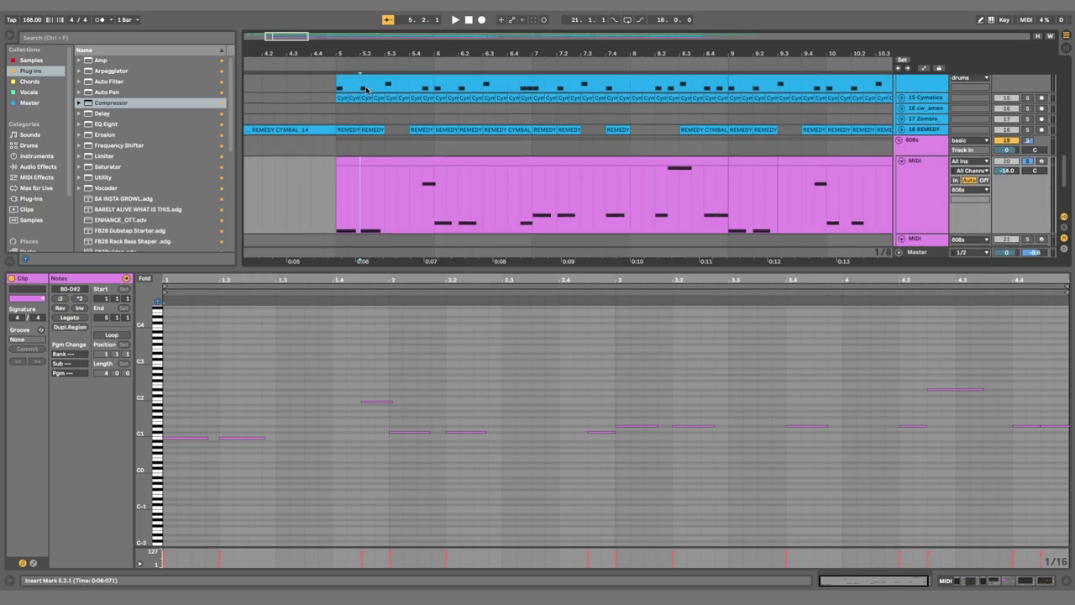
Highlight the first kick at bar 5 and the 808 note beneath it to compare their timing.
drag(332, 200, 356, 201)
drag(339, 95, 358, 201)
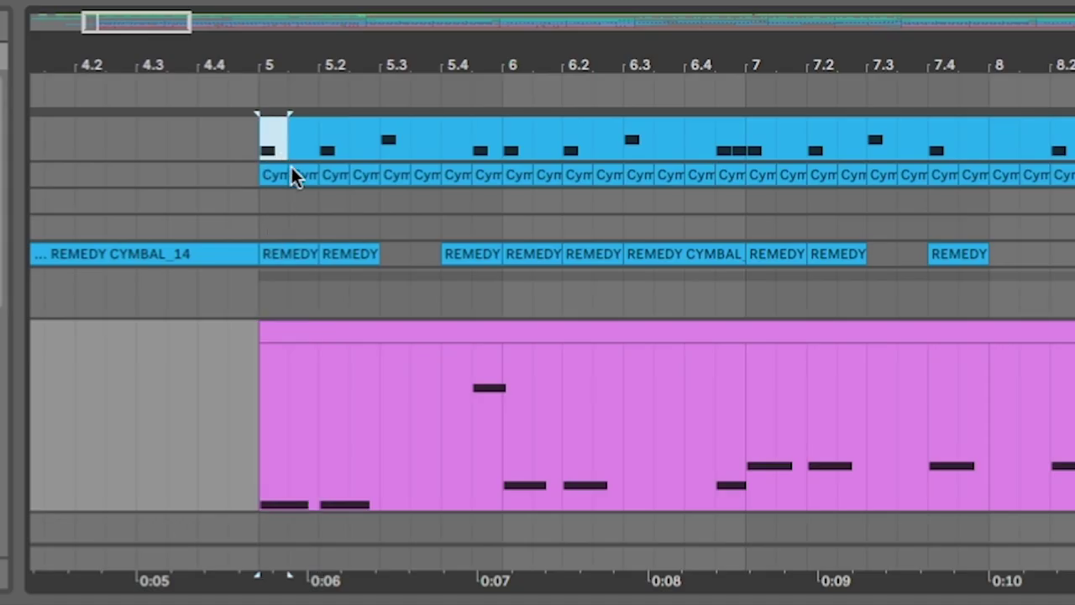
drag(260, 457, 320, 454)
click(271, 146)
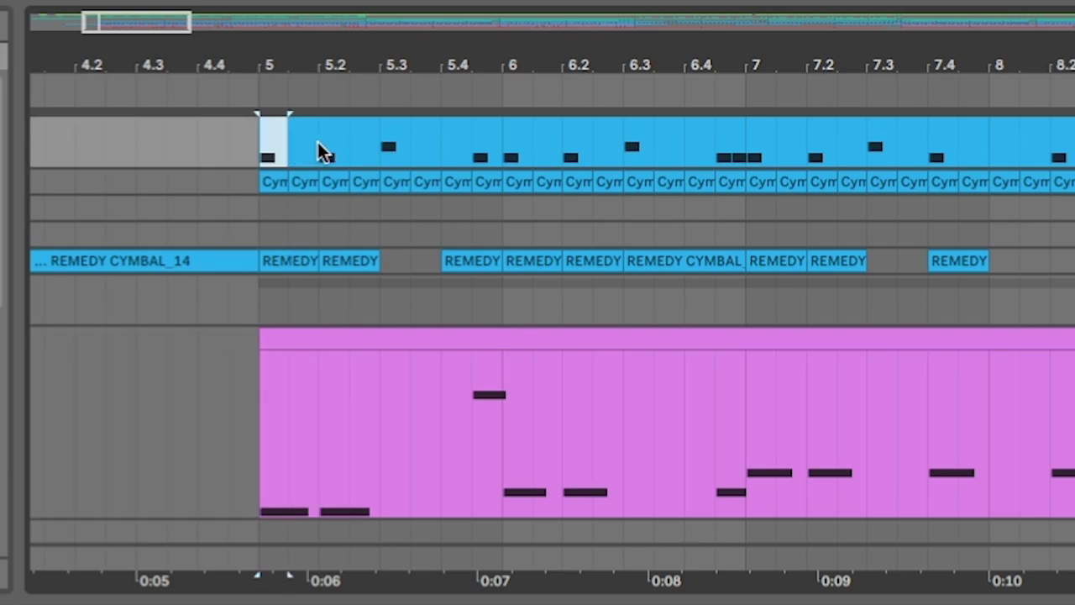
Compare the remaining kicks in bars 5 and 6 with the 808 notes beneath them and play the section from bar 5.
drag(340, 173, 401, 431)
drag(491, 153, 511, 435)
drag(510, 155, 588, 428)
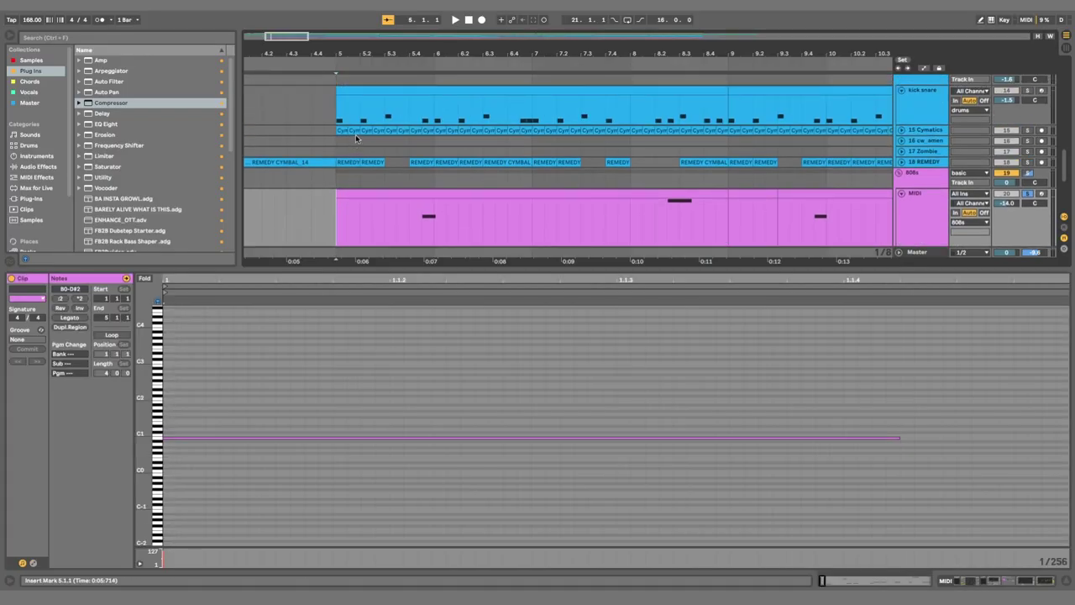
key(space)
scroll(711, 160, down, 3)
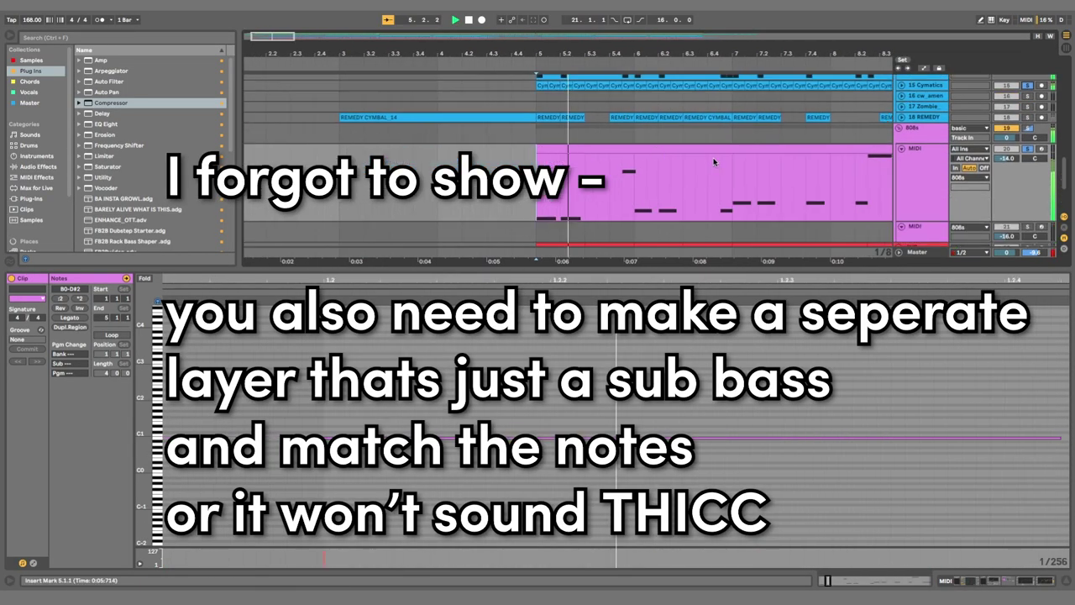
scroll(639, 149, up, 2)
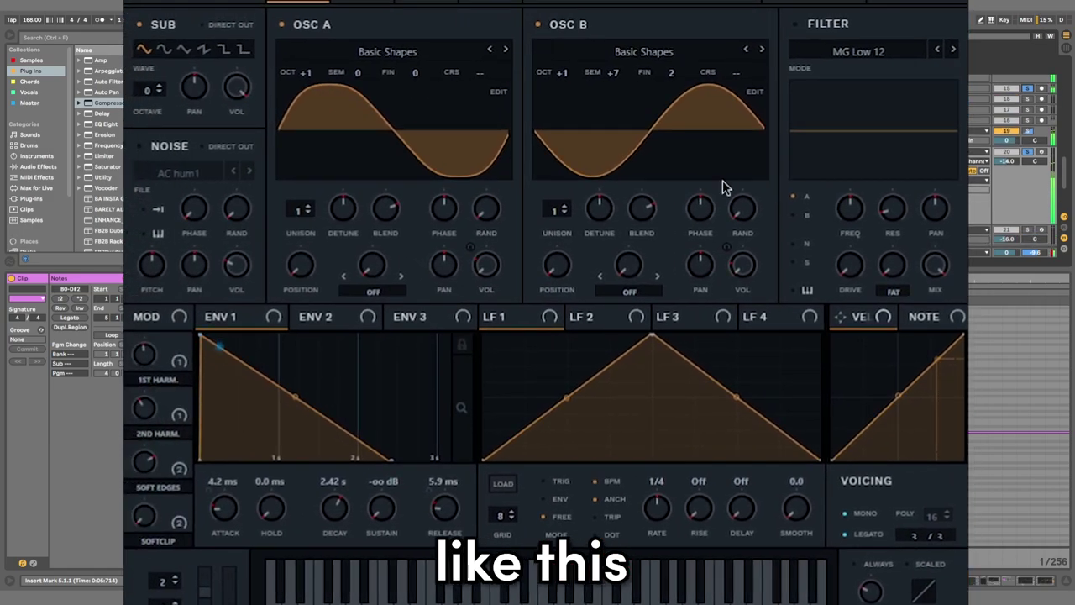
Examine the 808's effects chain of OTT, CamelCrusher and Saturator, and open the CamelCrusher plug-in.
click(361, 3)
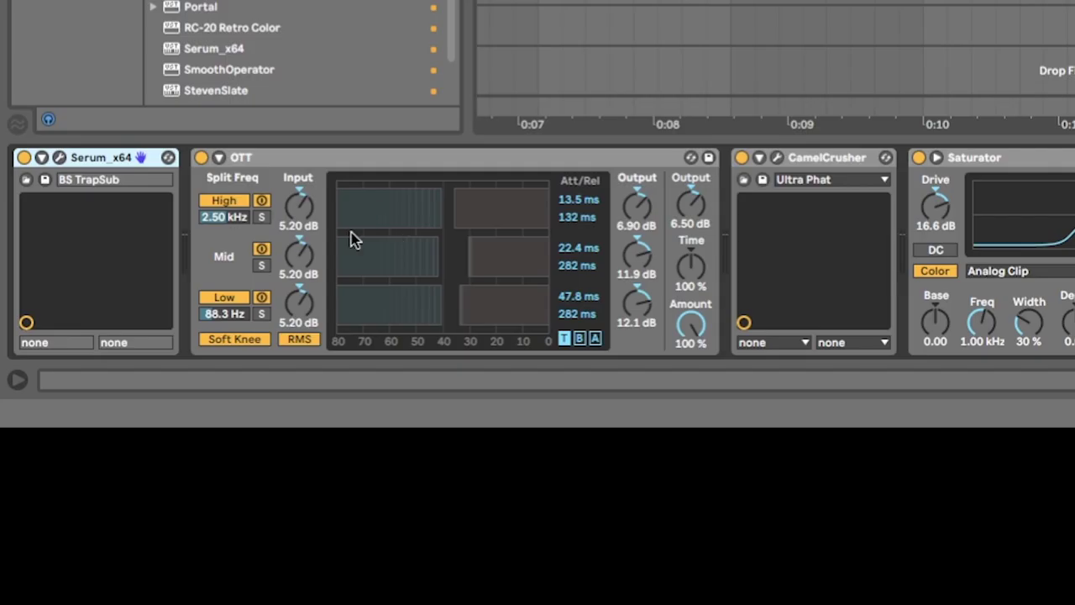
click(321, 336)
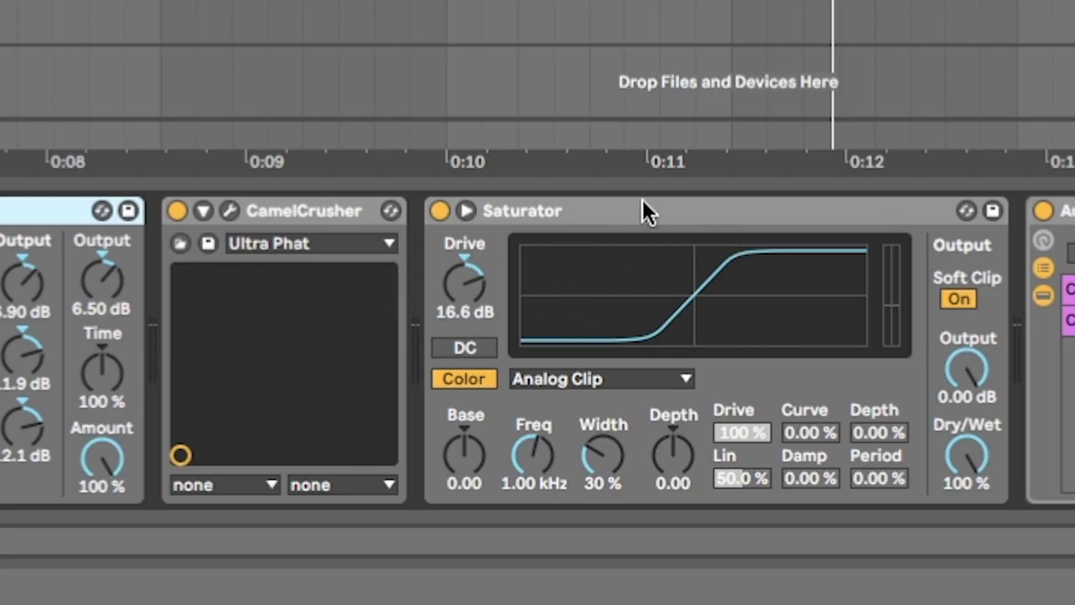
click(660, 216)
click(285, 216)
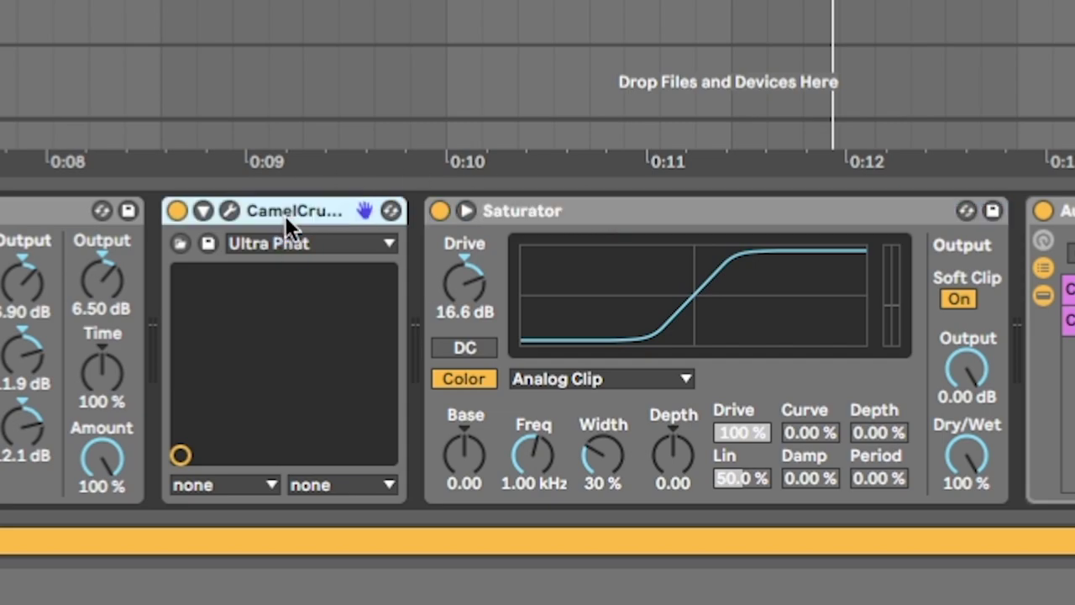
click(229, 210)
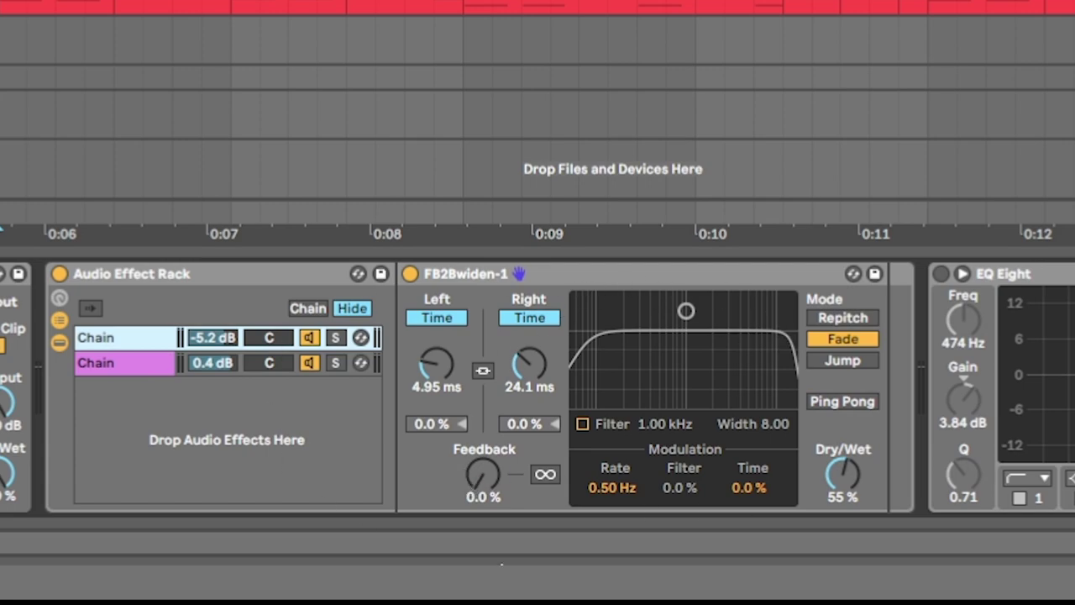
Compare the two chains in the 808's Audio Effect Rack, including the FB2Bwiden-1 delay on the upper chain.
click(118, 367)
click(111, 342)
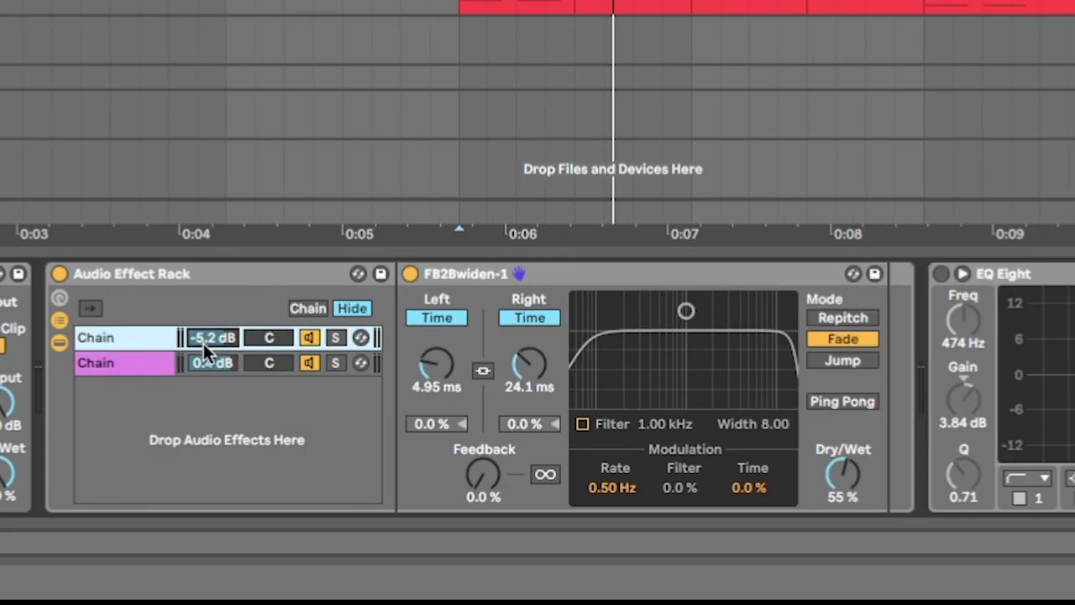
click(132, 359)
click(130, 344)
click(128, 359)
click(135, 341)
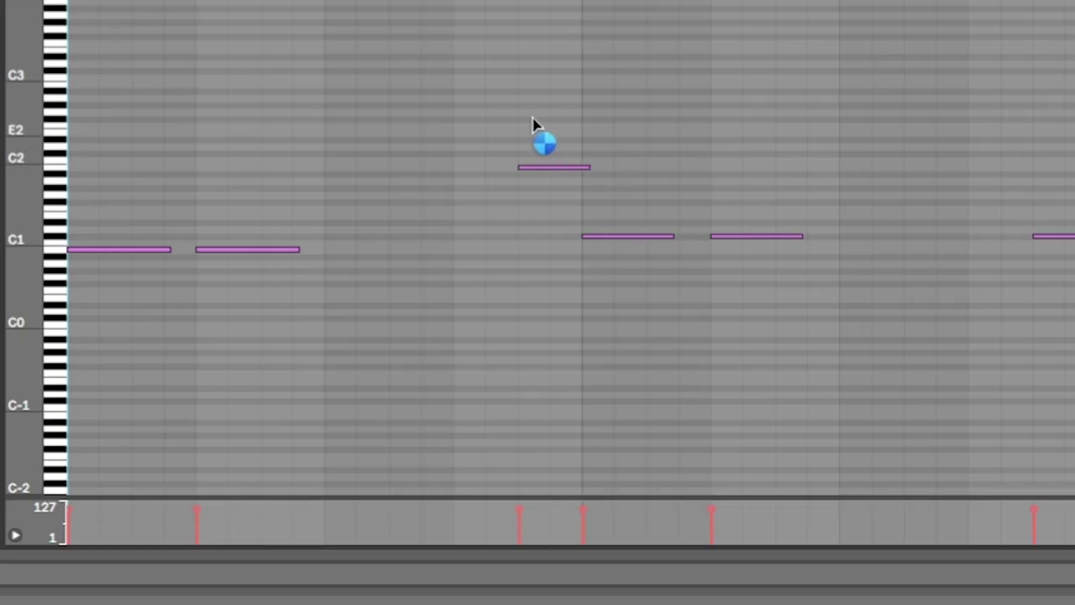
Highlight the octave-up B1 accent note in the 808 clip and play the bassline from there.
drag(492, 107, 539, 171)
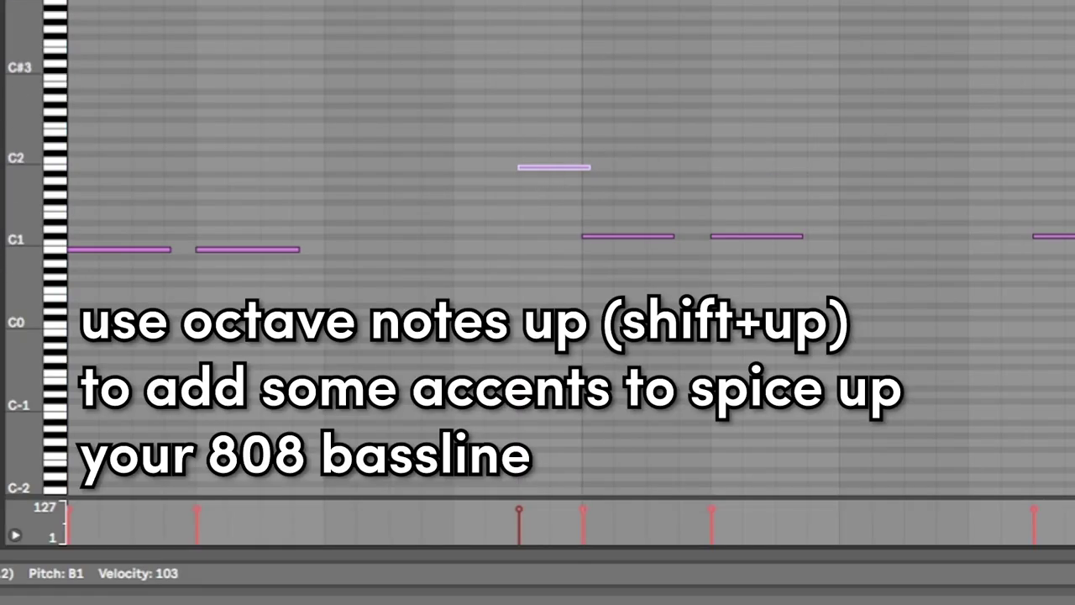
scroll(745, 84, right, 2)
click(744, 84)
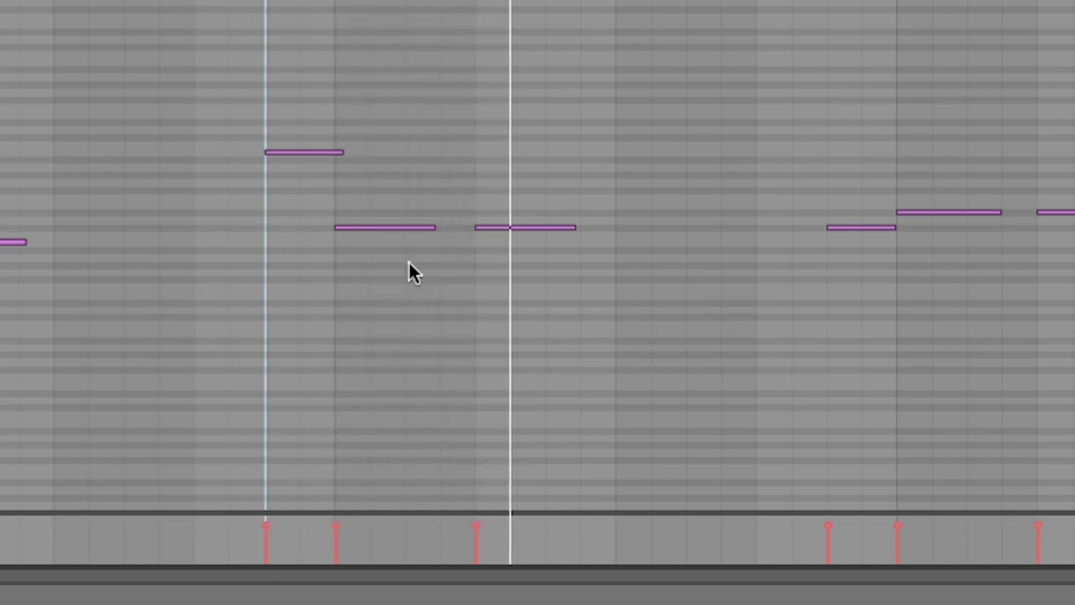
key(space)
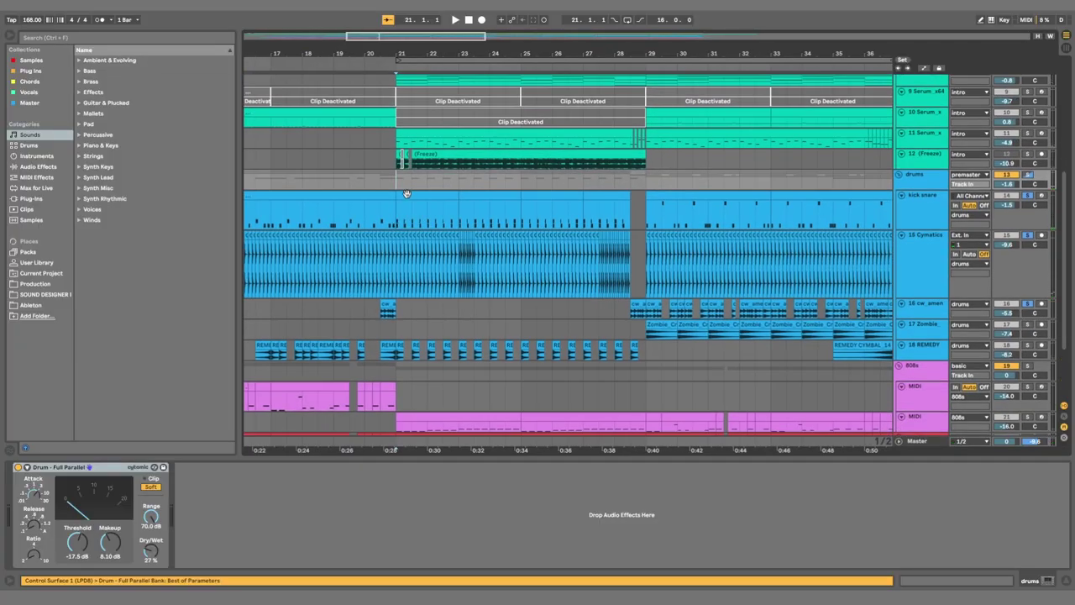
Select bars 21 to 23 of the kick snare track and open the clip to examine its drum pattern.
click(407, 194)
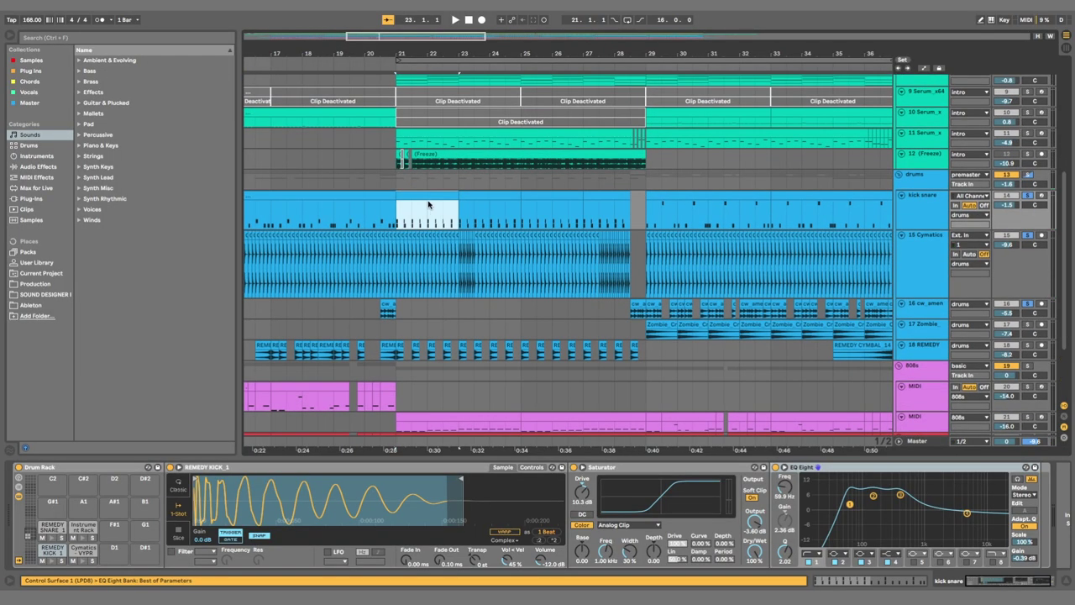
double_click(415, 197)
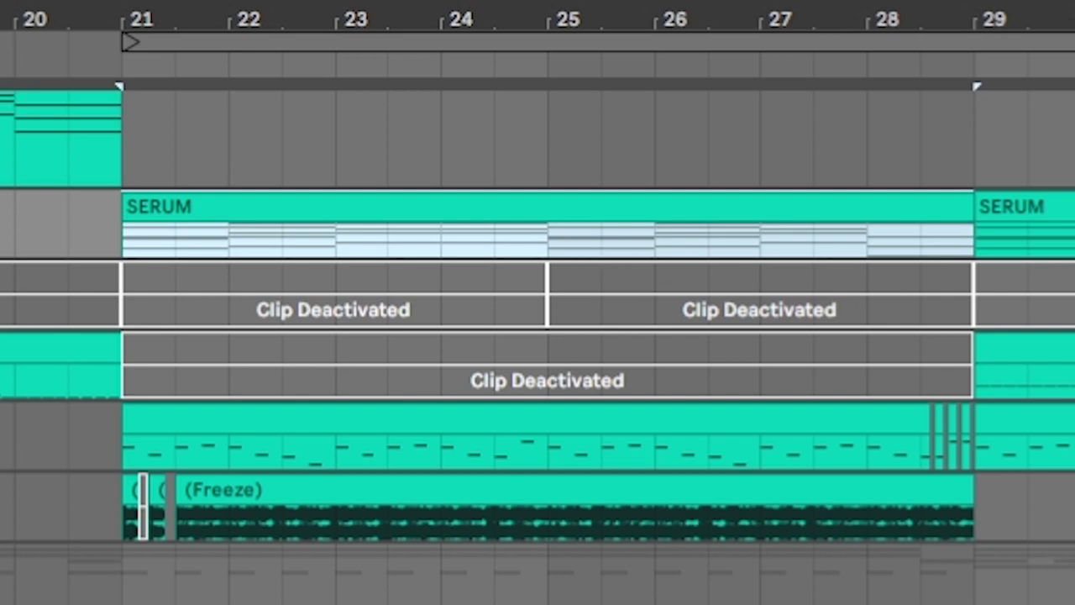
Enlarge the 8 Serum_x64 chord track and highlight bars 21 to 29 from the chords down to the kick snare track.
key(alt+plus)
key(alt+plus)
key(alt+plus)
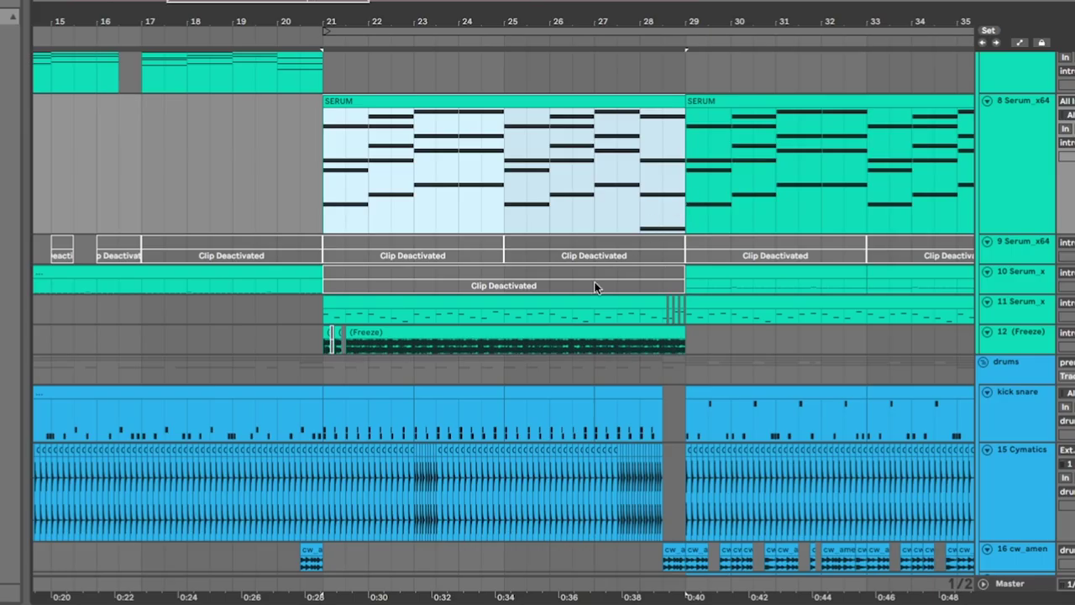
drag(546, 289, 434, 290)
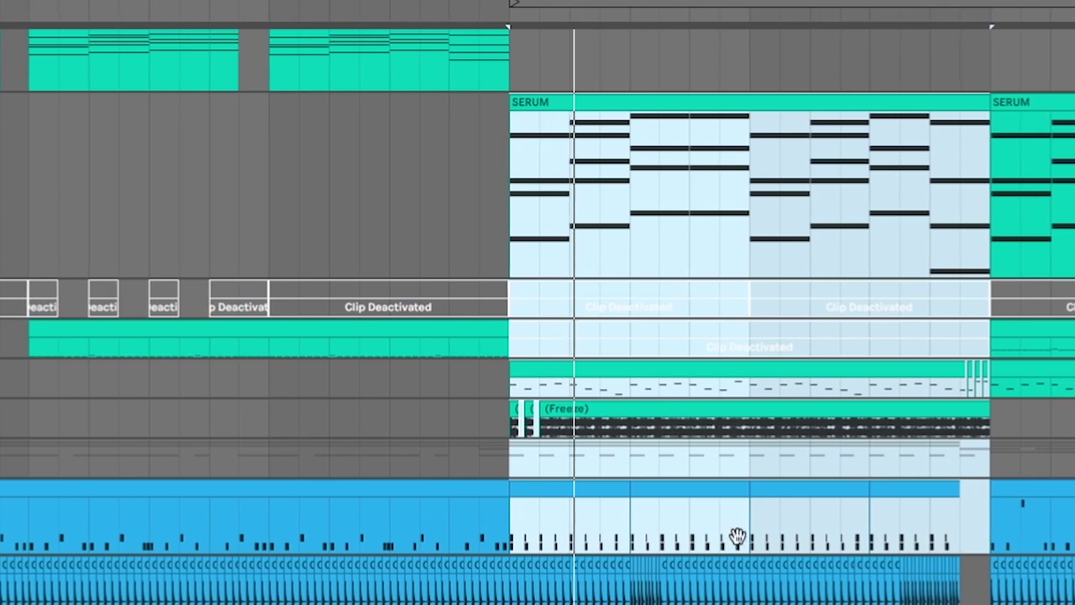
drag(721, 536, 529, 525)
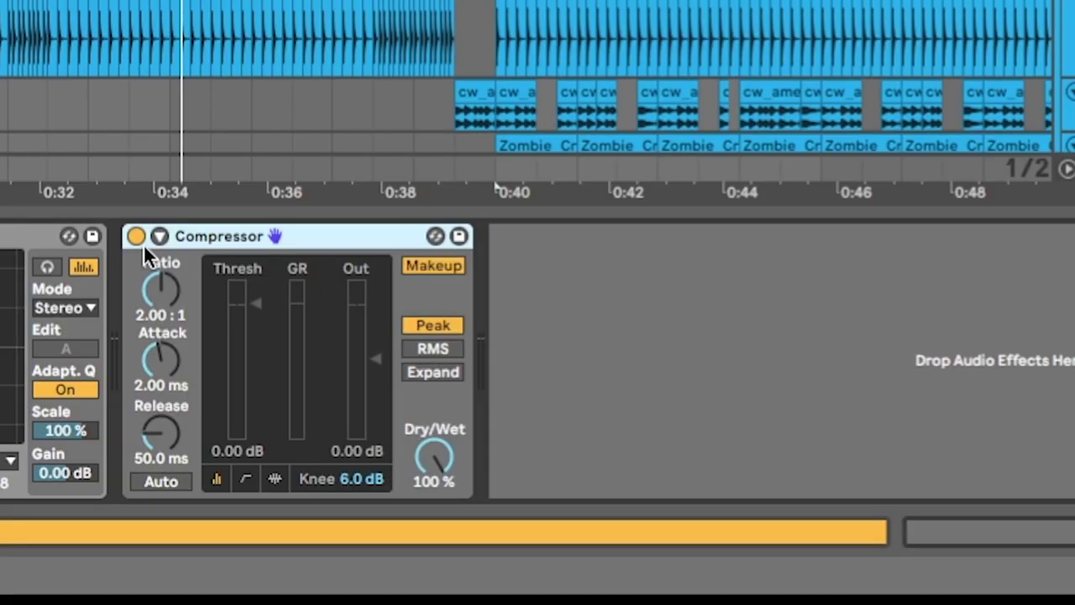
Enable sidechaining on the Compressor with kick snare as the audio source and adjust its threshold.
click(160, 238)
click(220, 304)
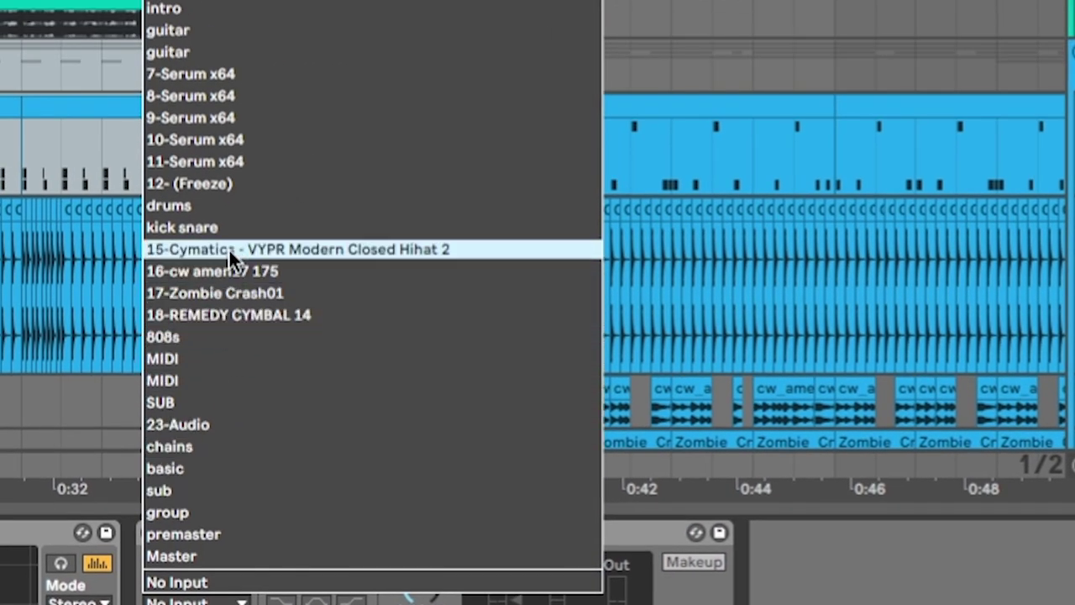
click(231, 233)
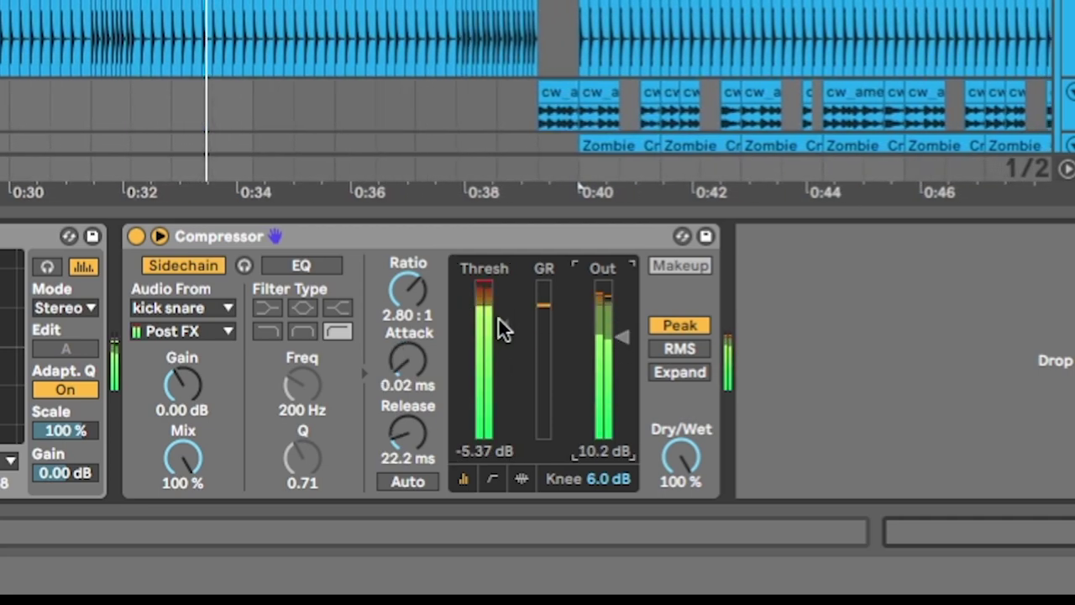
drag(502, 331, 501, 353)
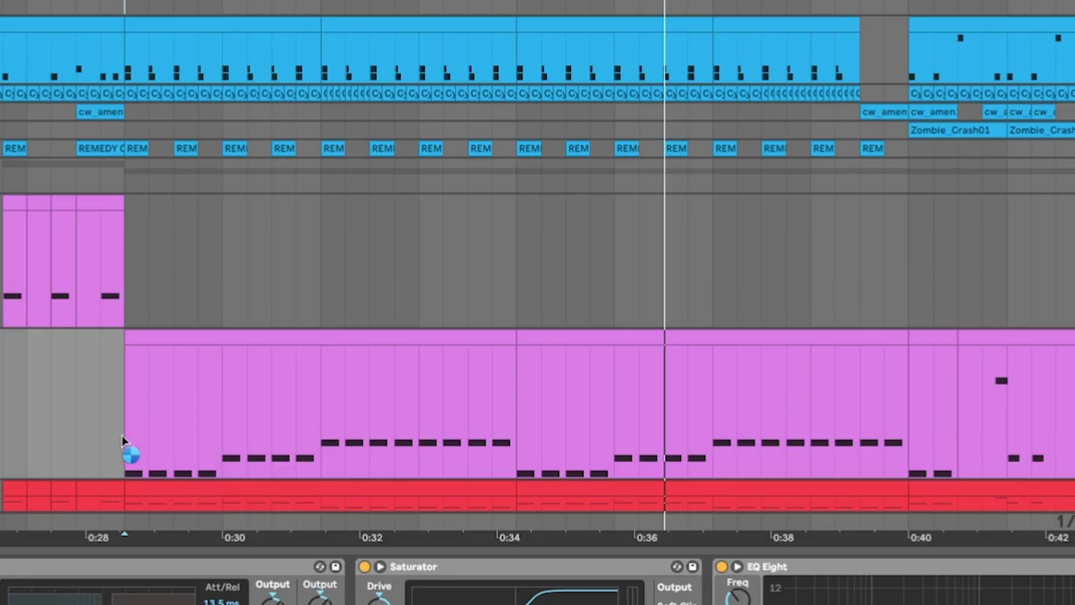
Highlight bar 21 in the lower 808 MIDI clip and compare its notes with the kick and chord patterns above.
click(338, 394)
scroll(384, 310, down, 3)
shift+click(223, 283)
drag(230, 71, 242, 348)
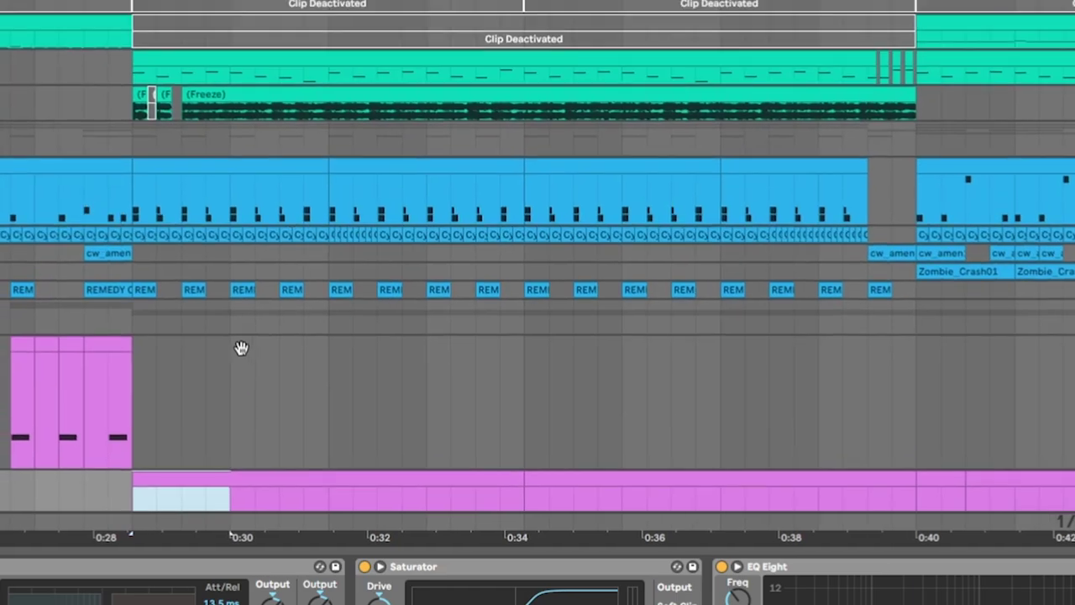
Enlarge the 11 Serum_x track and play its clip from bar 21 to examine the melody notes.
click(120, 185)
drag(922, 188, 922, 272)
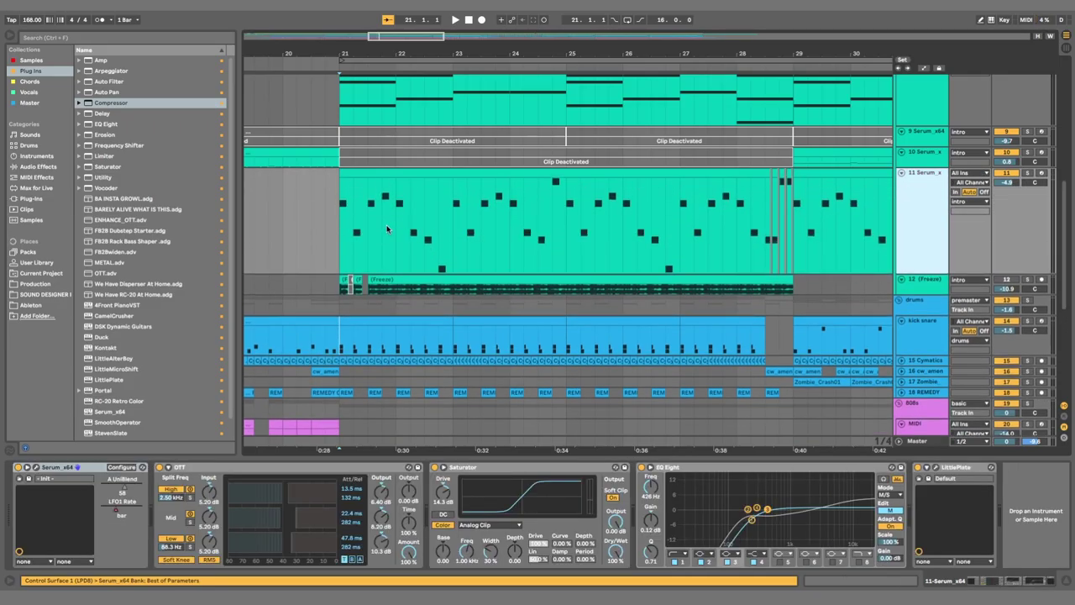
click(345, 259)
click(937, 206)
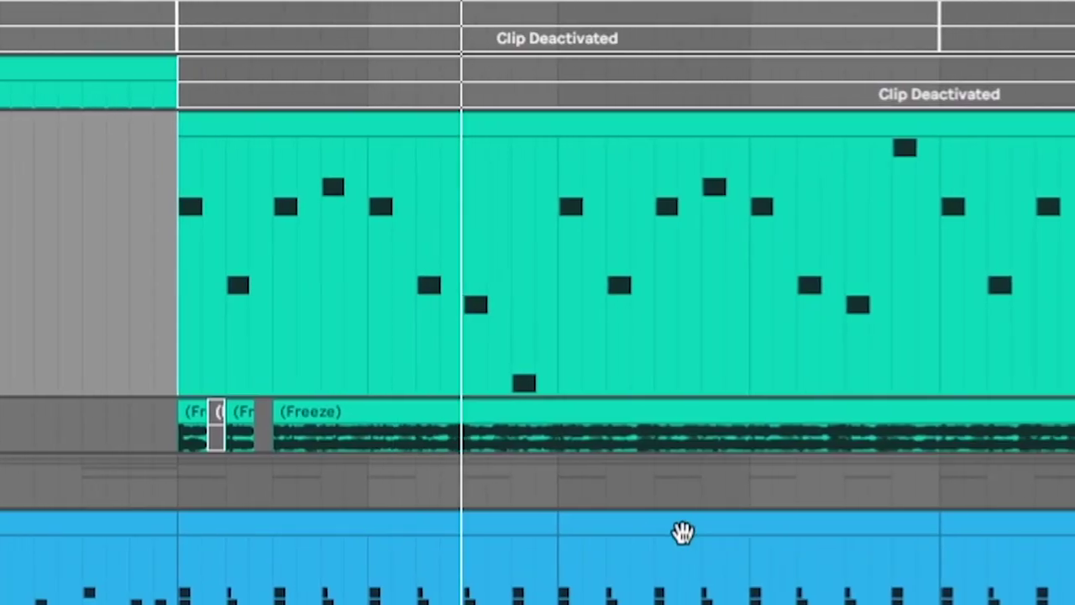
scroll(530, 347, down, 2)
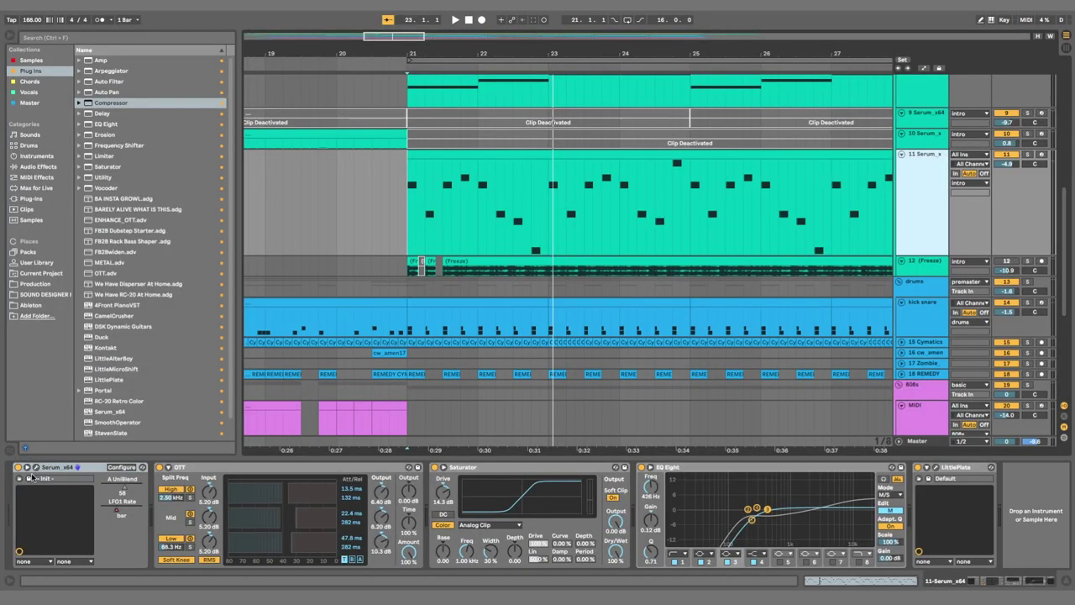
Open the 11 Serum_x synth, choose the Analog Basic Shapes wavetable for Osc A and pick its square shape with the wavetable position.
click(36, 471)
click(407, 100)
mouse_move(621, 117)
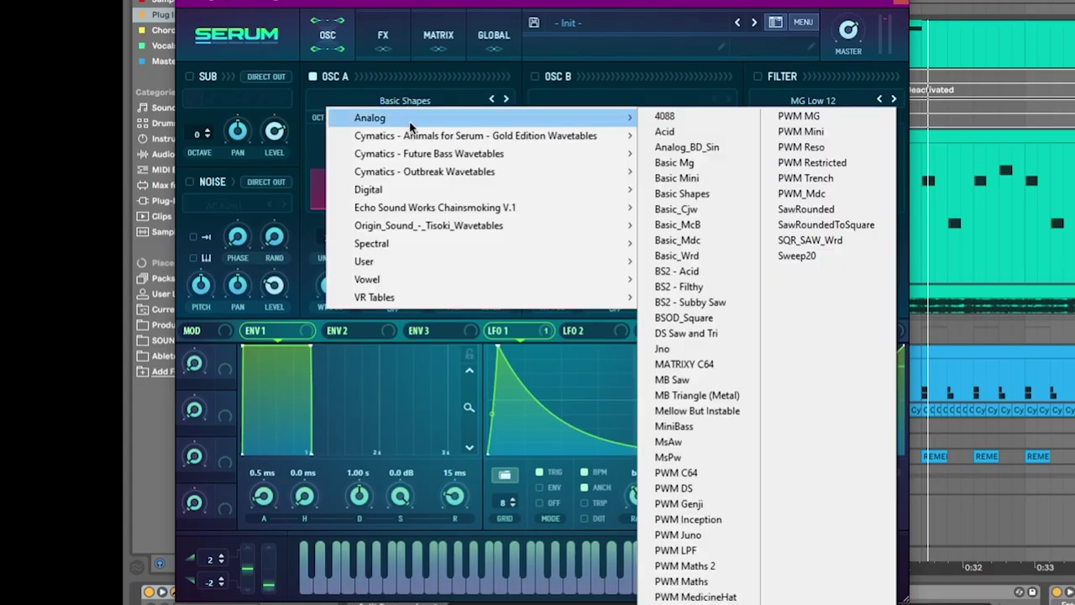
click(682, 194)
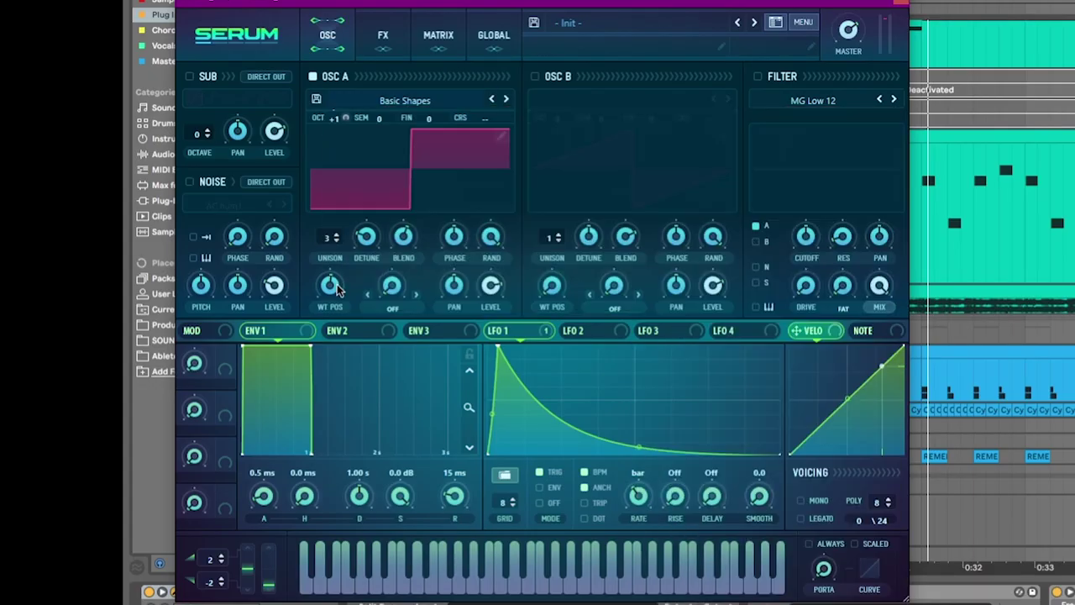
drag(333, 287, 313, 303)
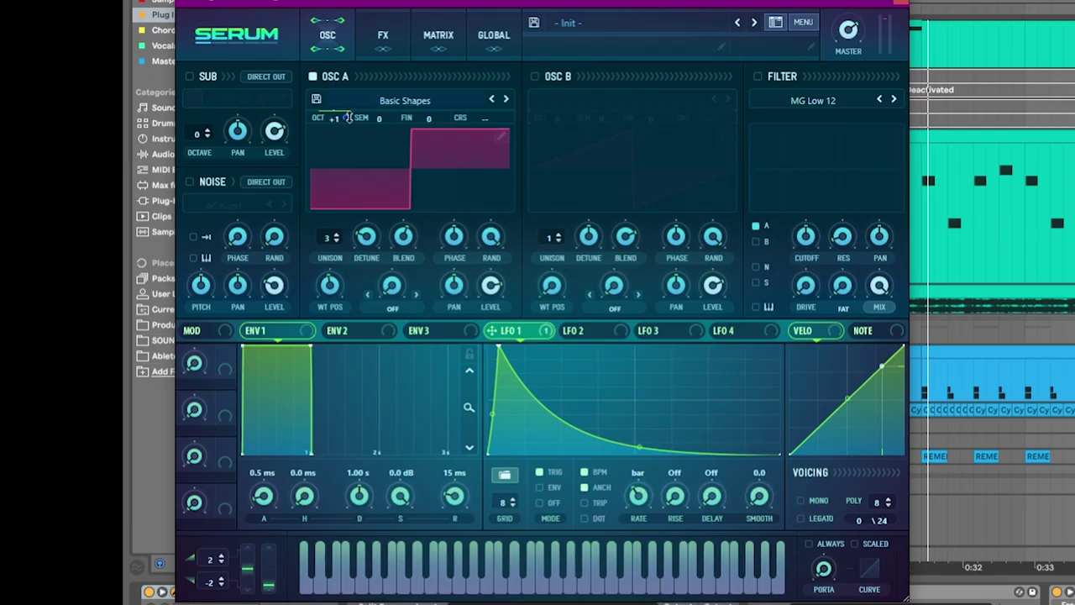
Inspect LFO 1's modulation of Osc A's octave, bypassing and re-enabling it to compare the sound.
right_click(347, 118)
click(330, 126)
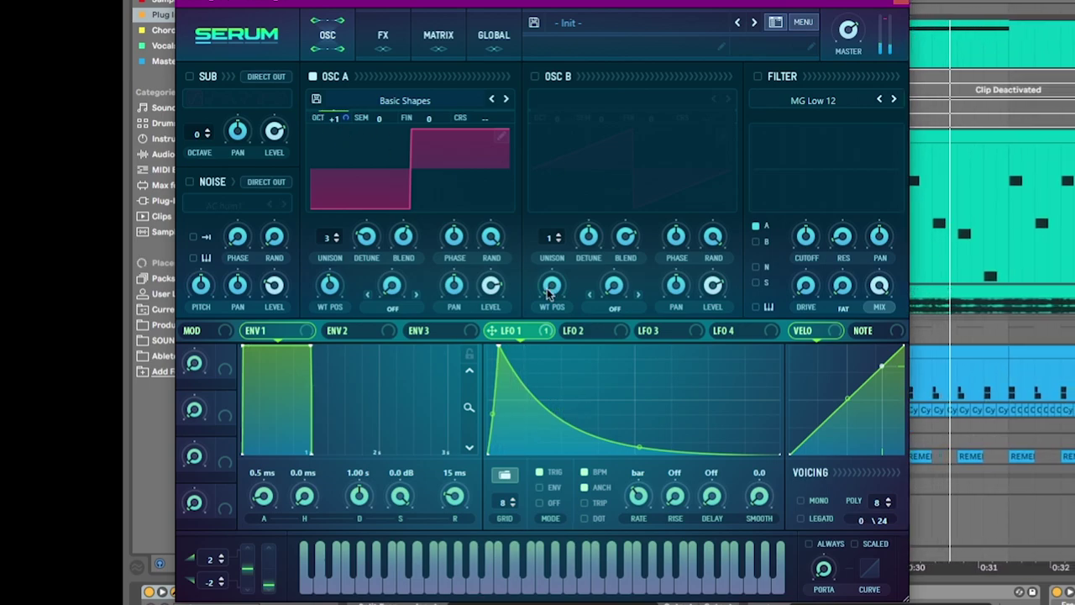
right_click(489, 332)
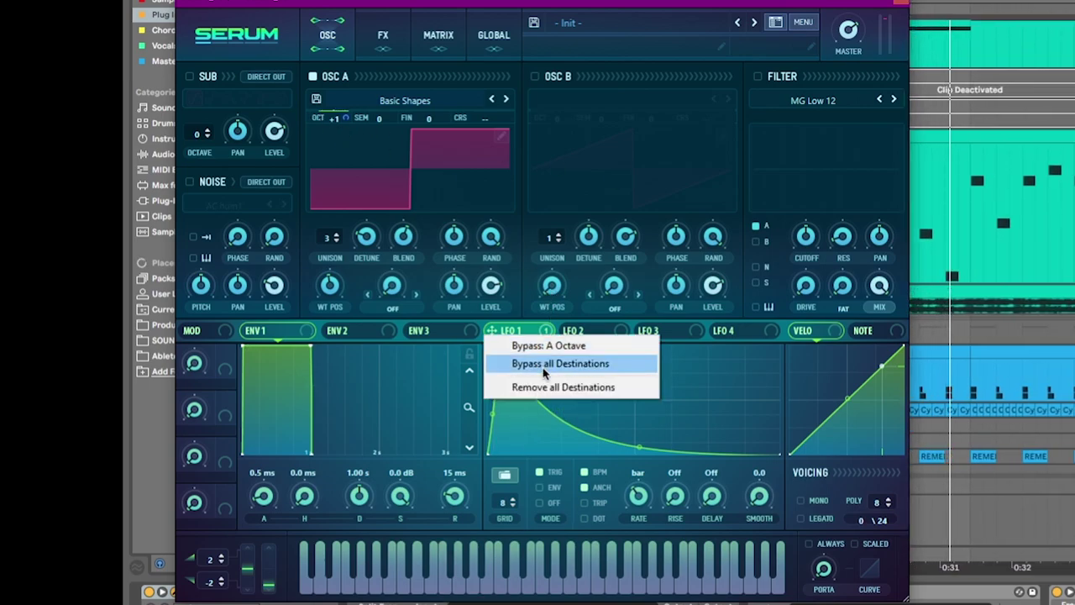
click(539, 346)
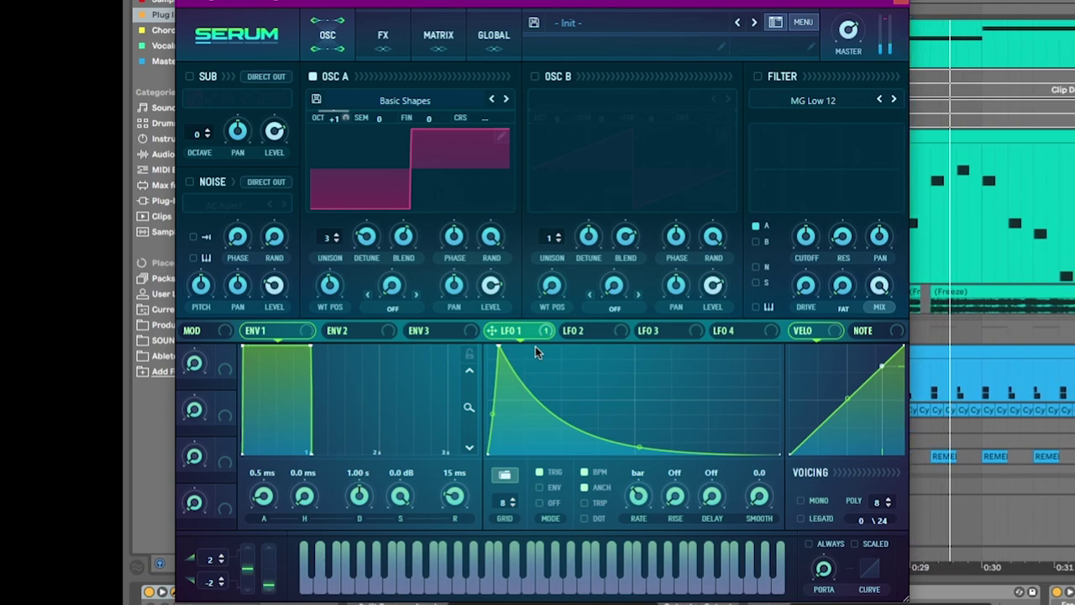
right_click(527, 332)
click(532, 345)
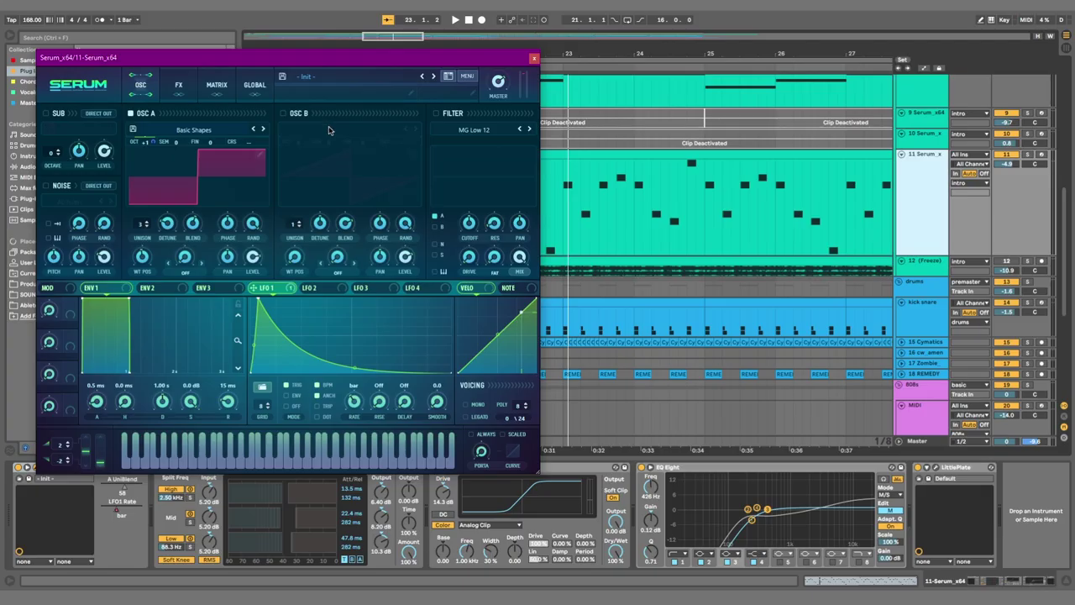
Switch to DistroKid's music upload page in the browser and highlight the list of streaming services.
key(alt+Tab)
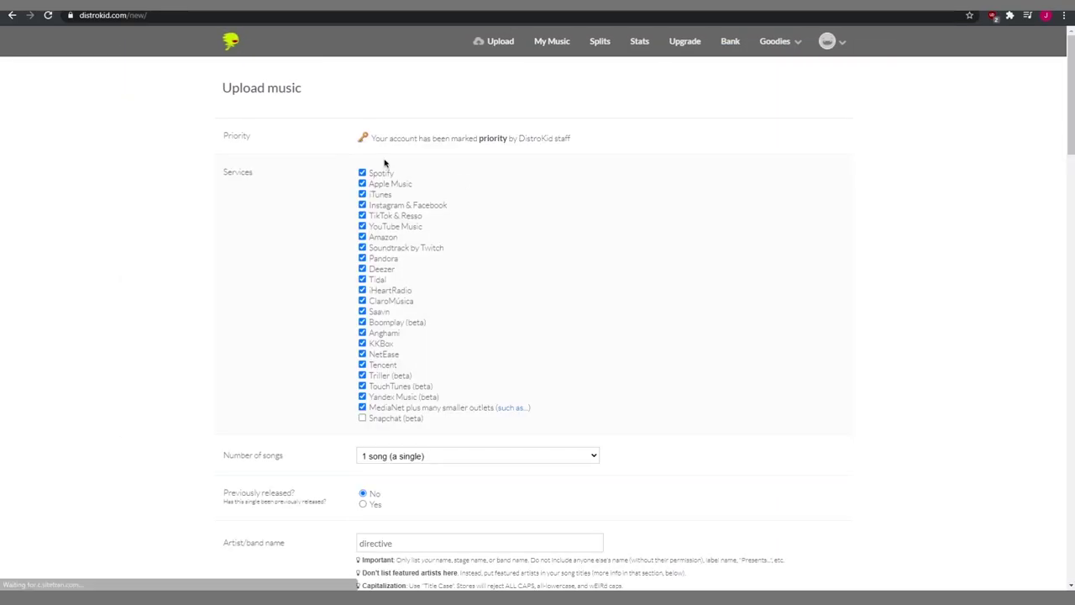
scroll(341, 144, down, 2)
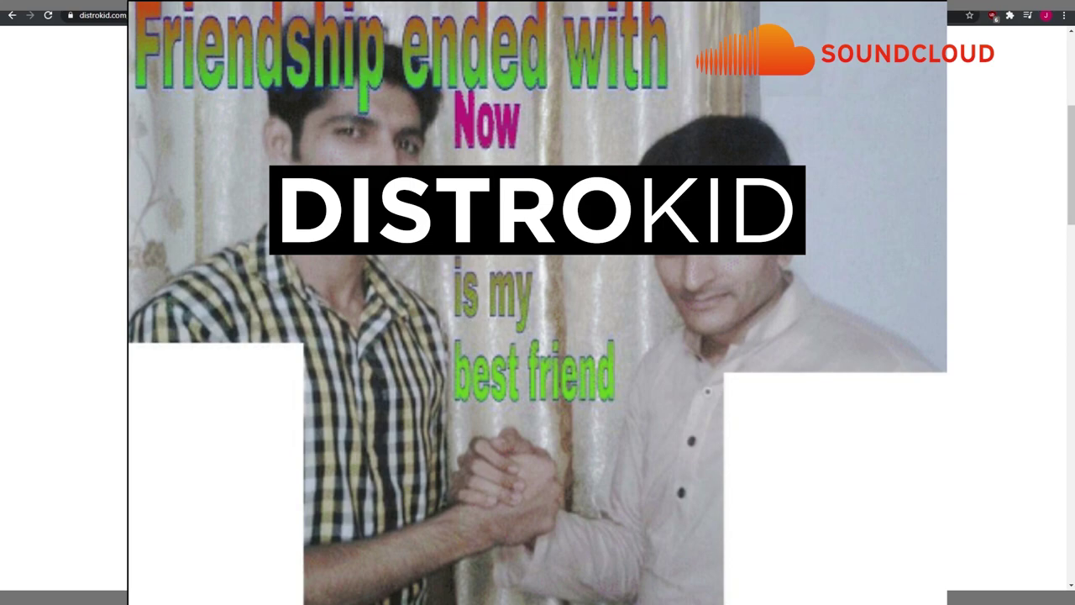
scroll(341, 141, up, 3)
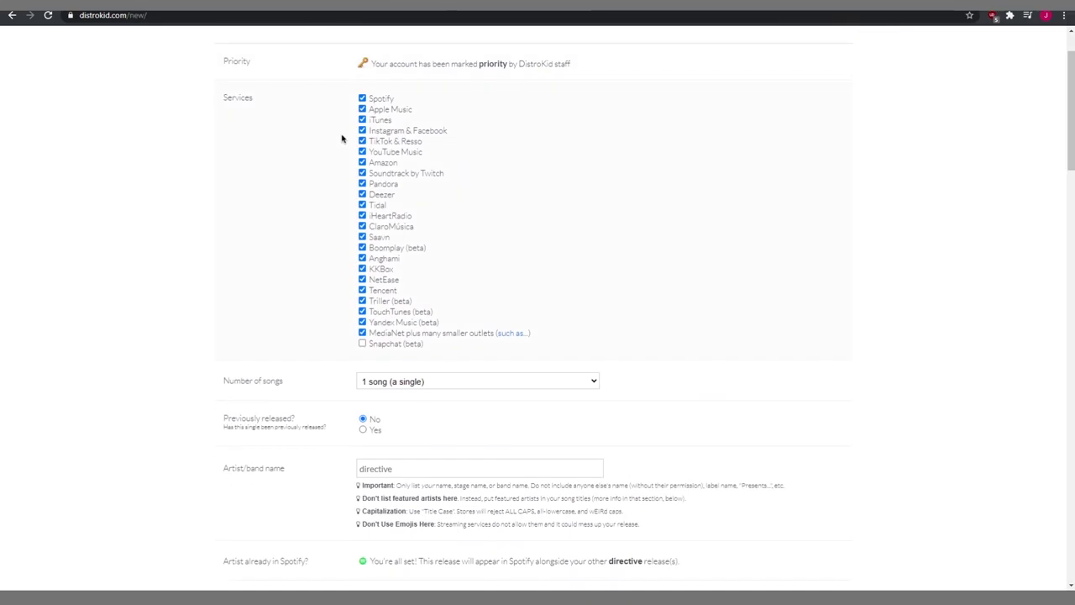
drag(380, 32, 811, 602)
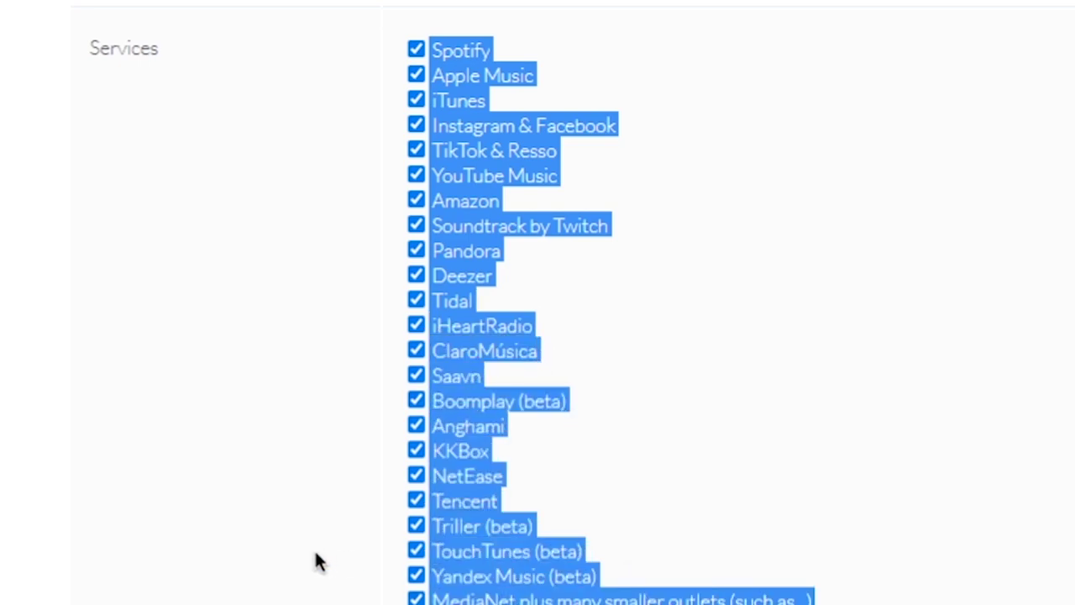
Deselect the services list and choose 2A - juice wrld - hate me (directive hyperpop vibe) as the single's audio file.
click(670, 472)
scroll(469, 354, down, 2)
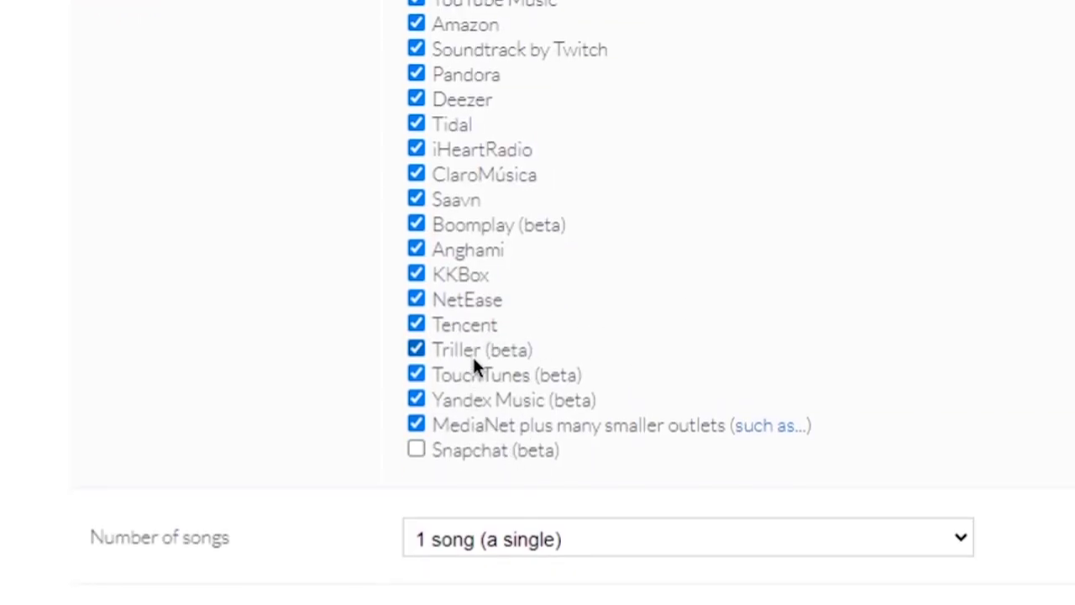
scroll(472, 361, down, 1)
scroll(525, 442, down, 4)
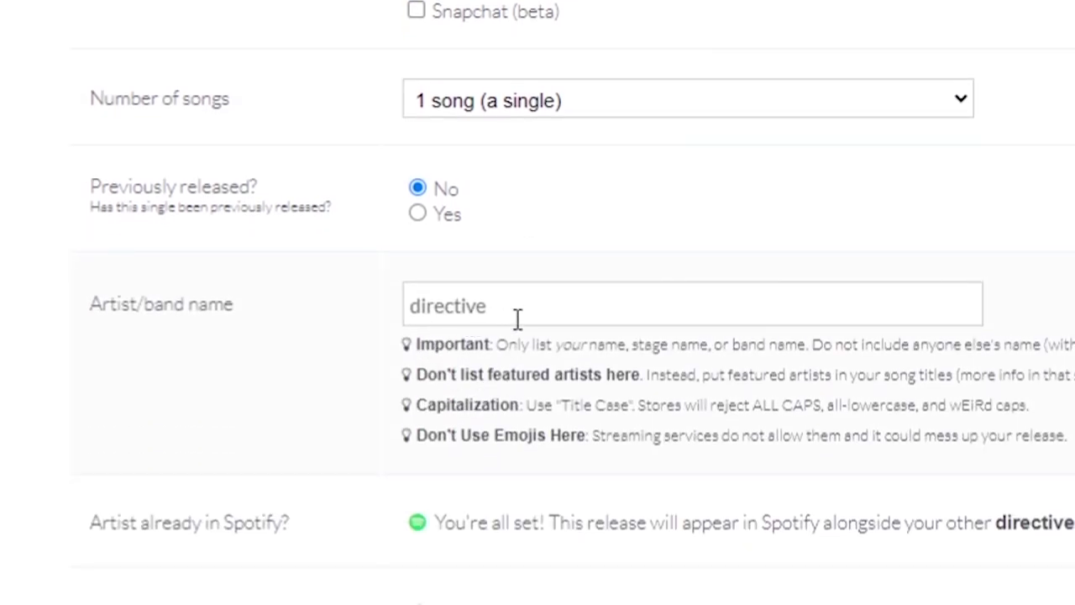
scroll(378, 332, down, 3)
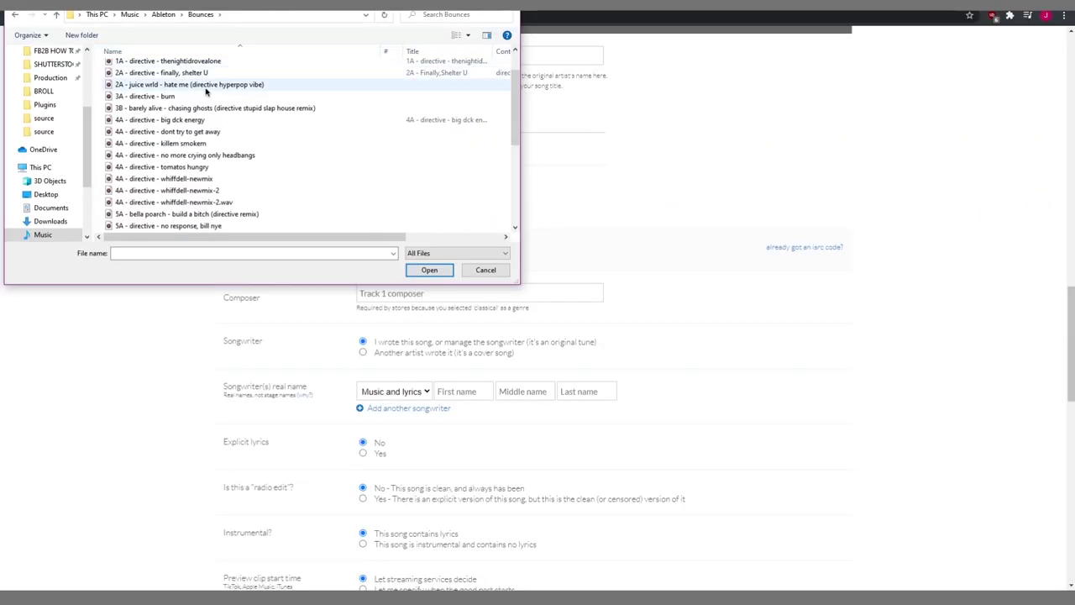
double_click(234, 109)
Review the remaining song details, the optional extras and the mandatory checkboxes of the upload form.
scroll(344, 322, down, 2)
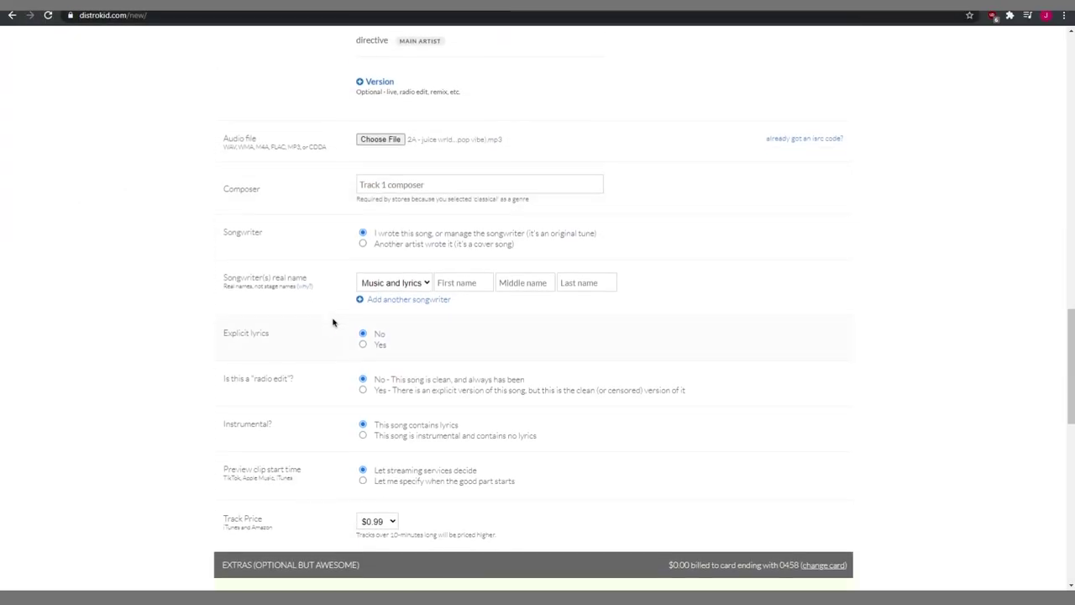
scroll(409, 281, down, 2)
scroll(408, 281, down, 2)
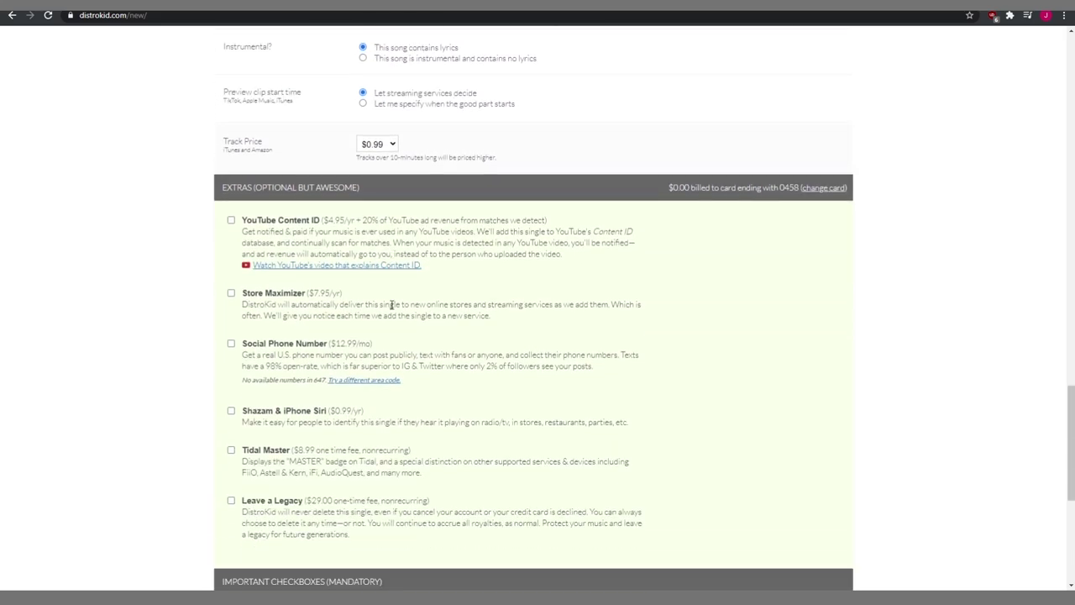
scroll(232, 252, down, 2)
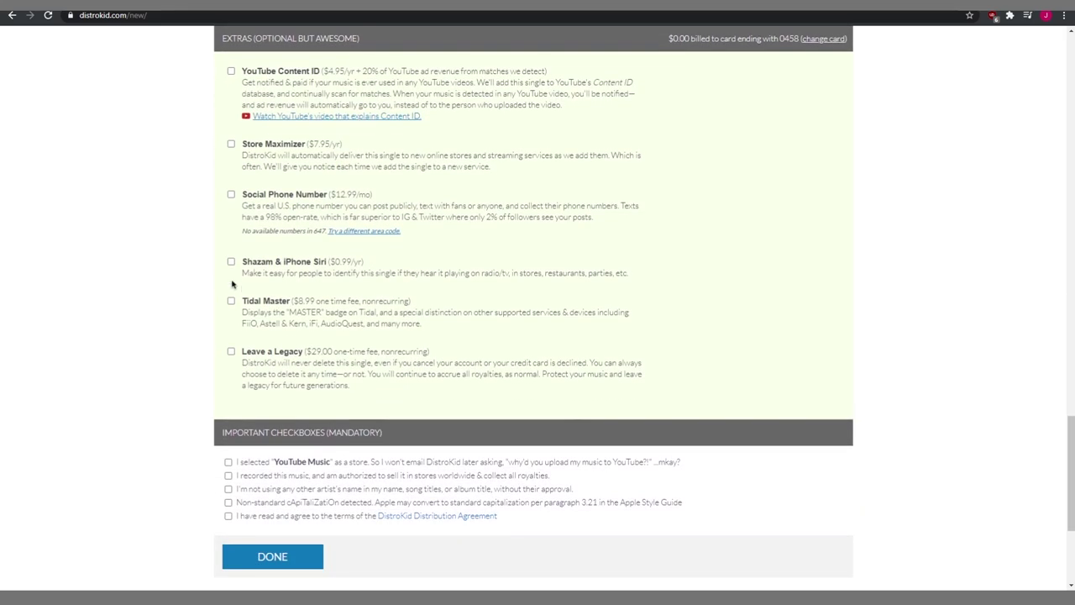
scroll(225, 340, up, 1)
scroll(225, 340, down, 2)
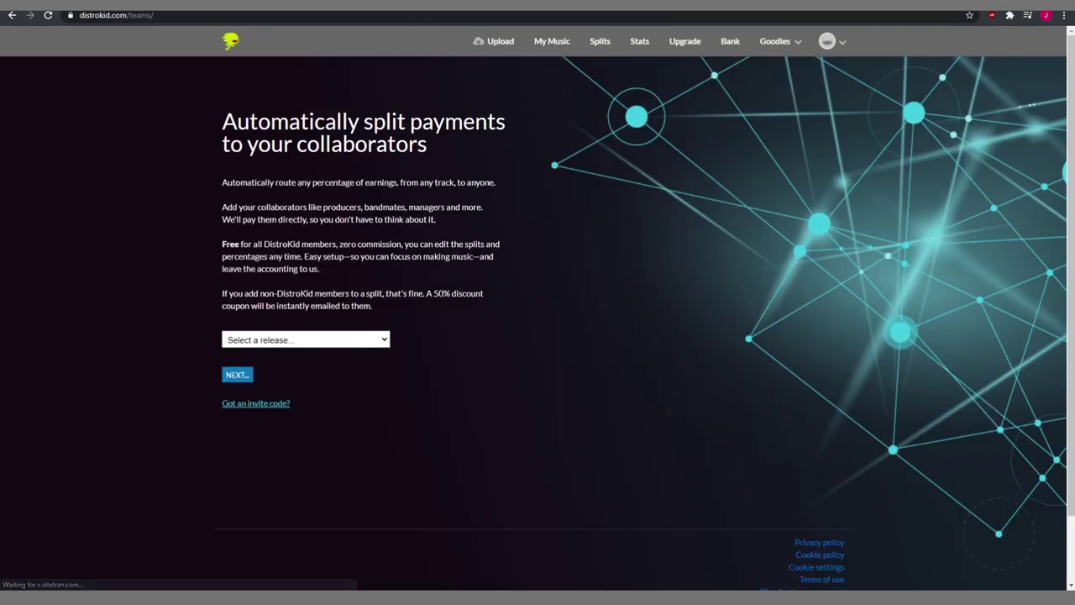
Open the release list on the payment splits page, and view the Laugh Again single's details and HyperFollow page.
click(307, 340)
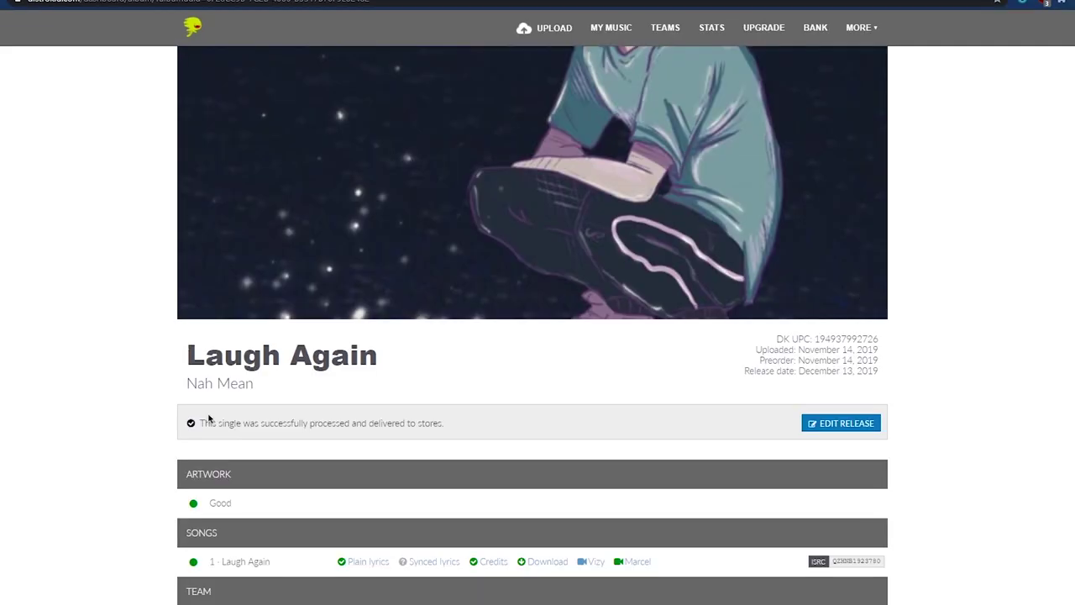
scroll(333, 343, down, 6)
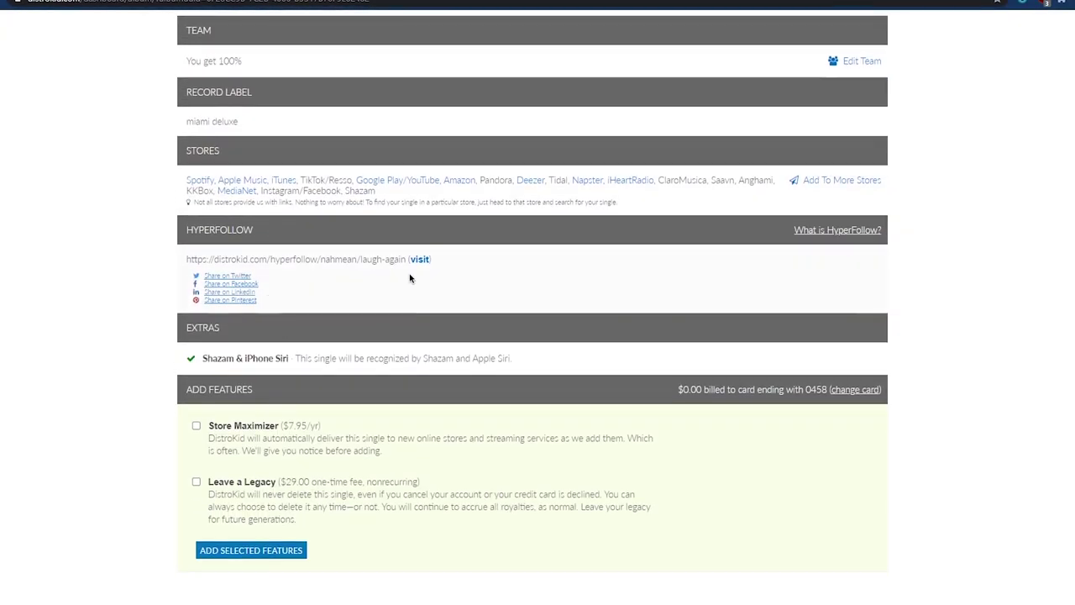
click(419, 259)
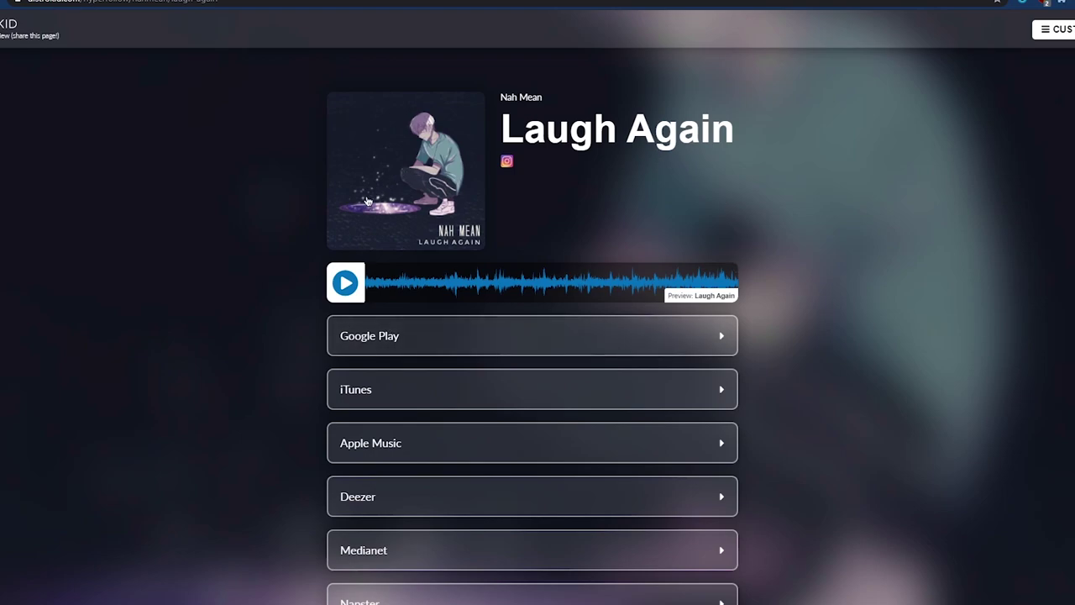
scroll(441, 190, down, 2)
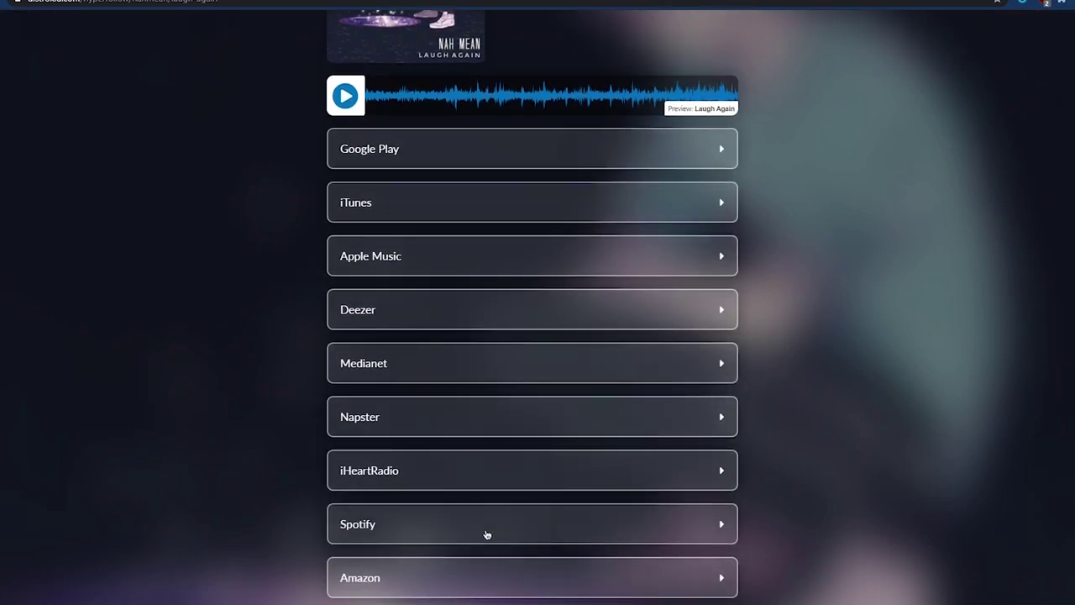
scroll(567, 530, up, 2)
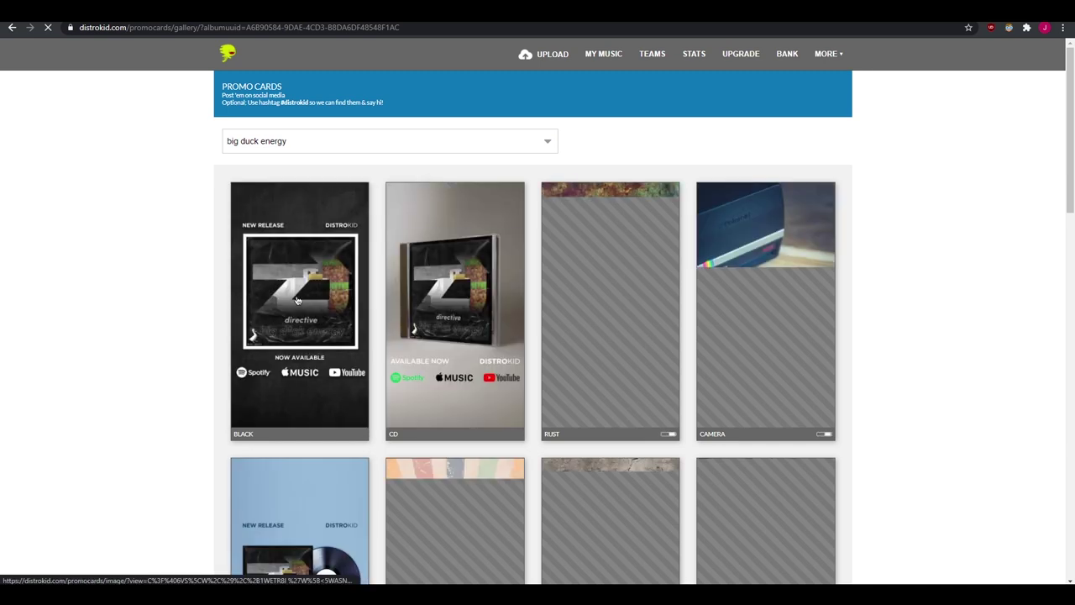
Browse the promo card designs for big duck energy and open DistroKid's Goodies list.
scroll(471, 310, down, 6)
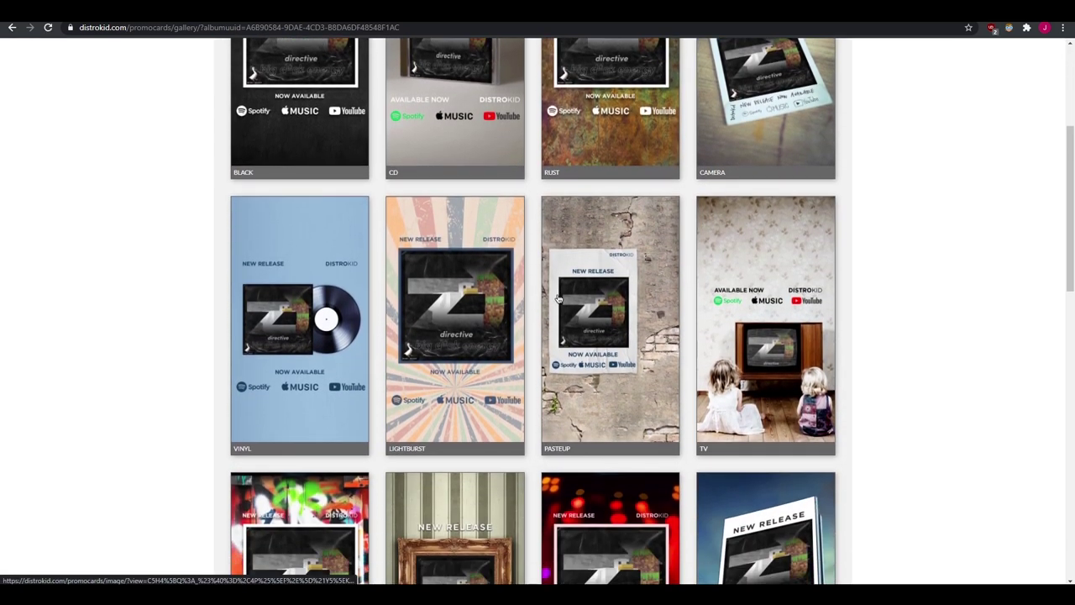
scroll(225, 363, down, 4)
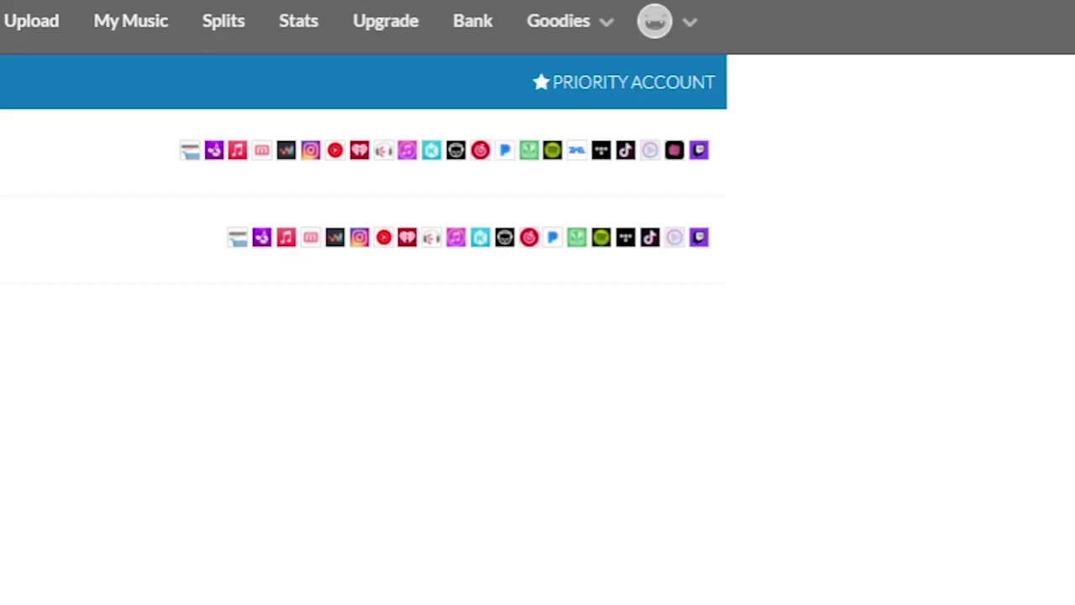
click(578, 22)
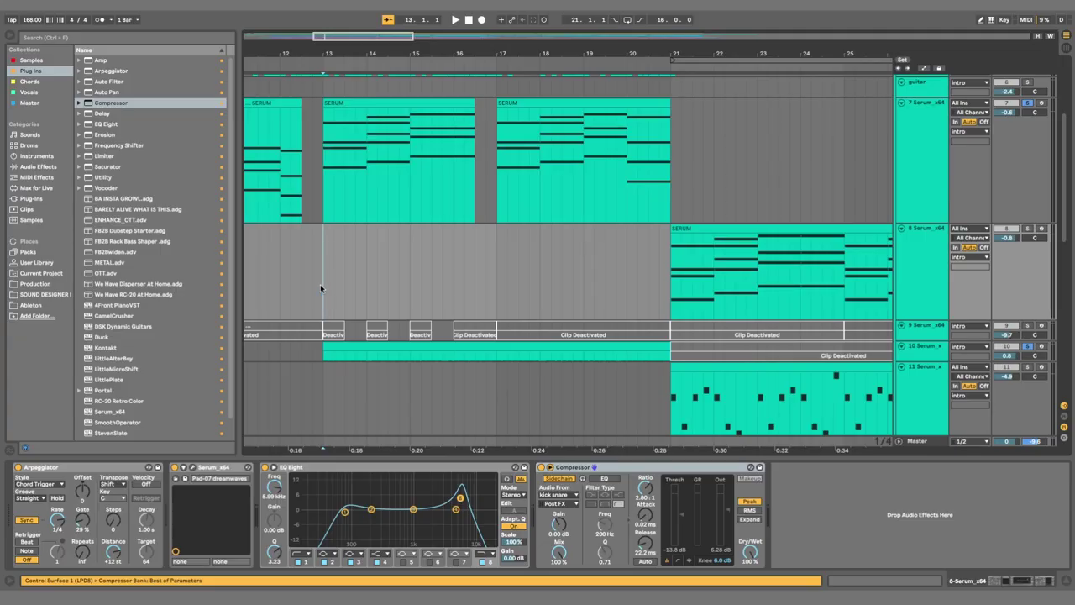
Switch to the Ableton Live project and play the 10 Serum_x clip from bar 13 to examine its melody.
key(space)
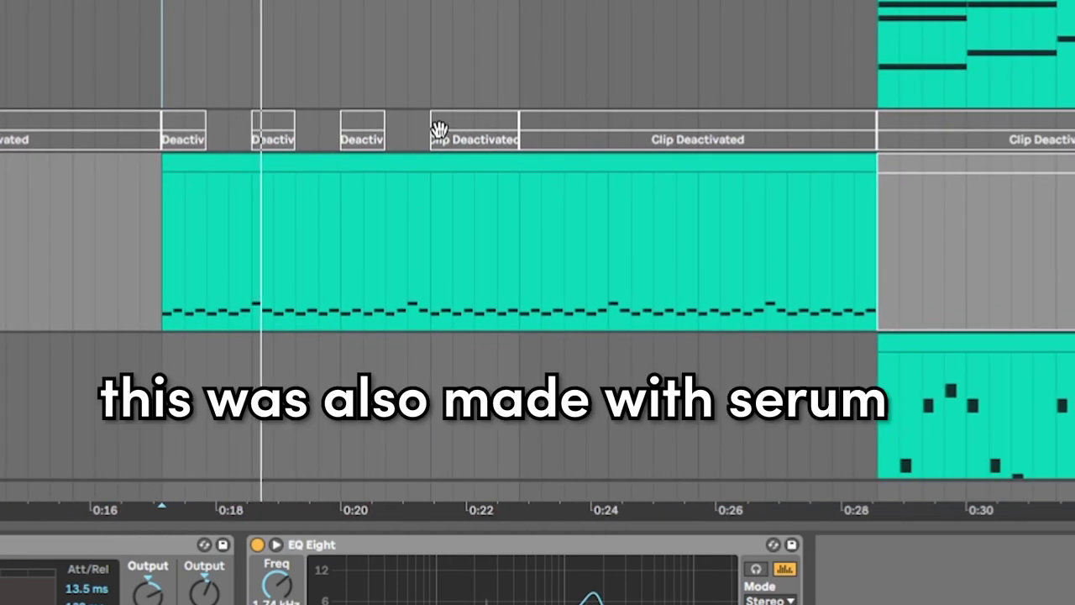
drag(412, 196, 411, 240)
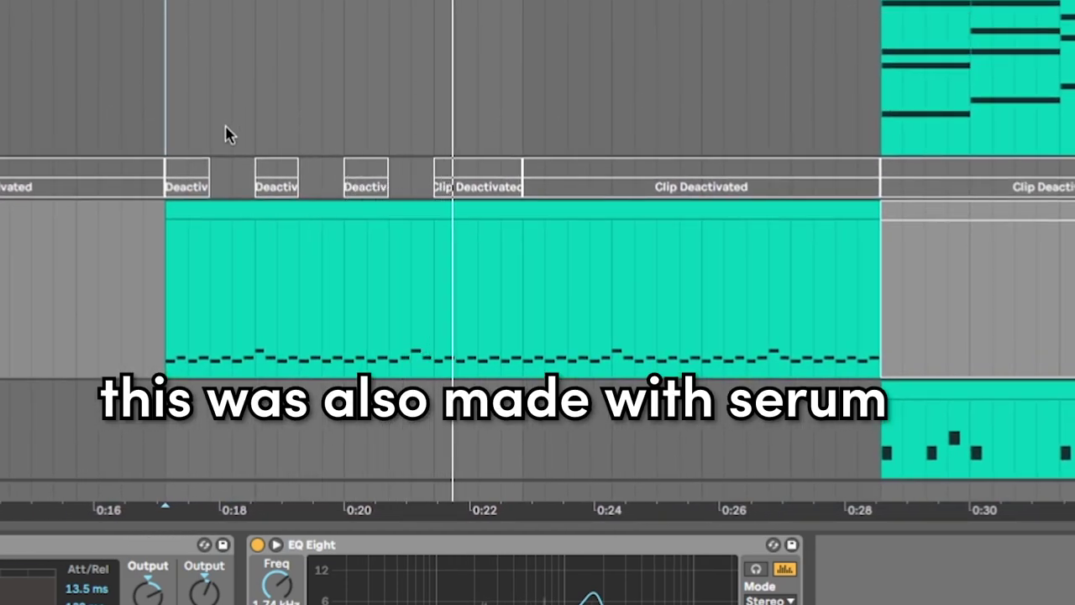
drag(206, 46, 482, 325)
drag(413, 123, 913, 236)
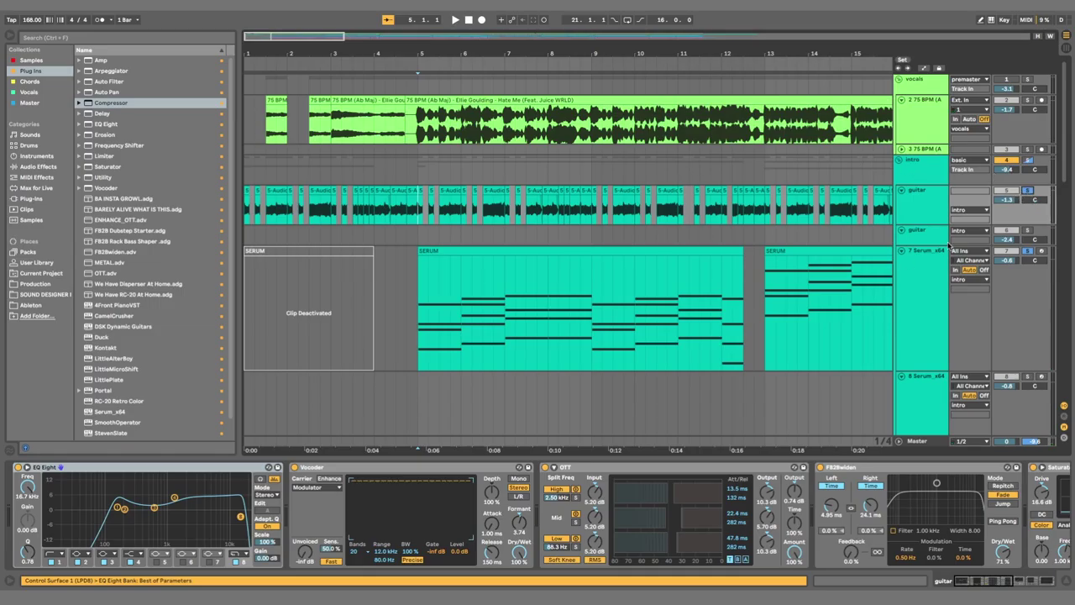
Enlarge the upper guitar track and examine its chopped clips alongside the Serum chords beneath it.
drag(922, 227, 927, 256)
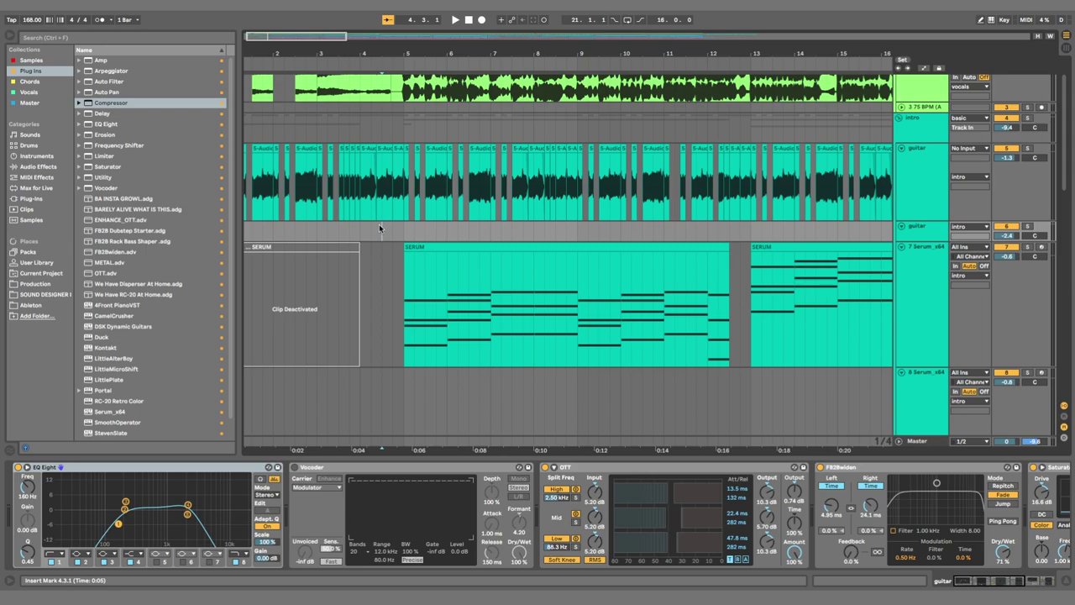
scroll(380, 227, up, 2)
scroll(512, 294, down, 2)
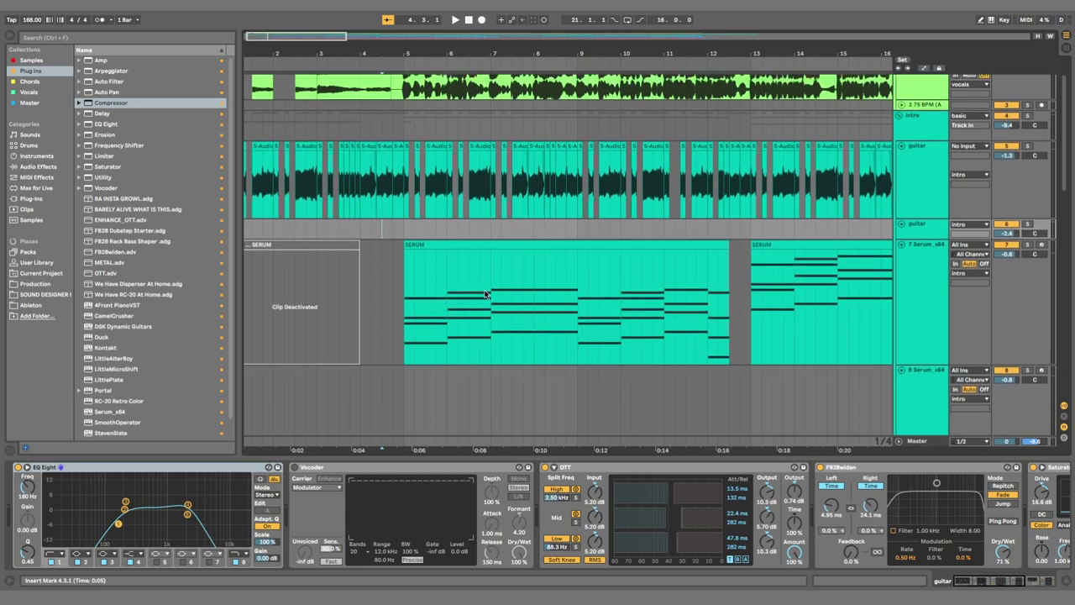
scroll(487, 287, down, 6)
scroll(487, 287, right, 5)
click(436, 285)
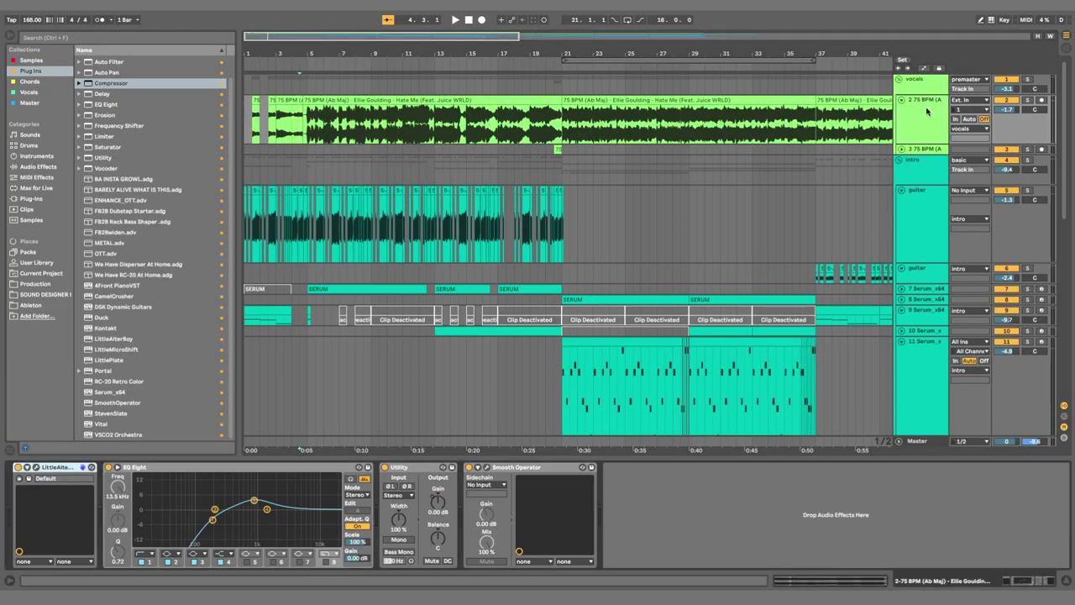
Open LittleAlterBoy on the 2 75 BPM vocal track, re-enable it to compare the sound, and examine its formant control.
click(36, 467)
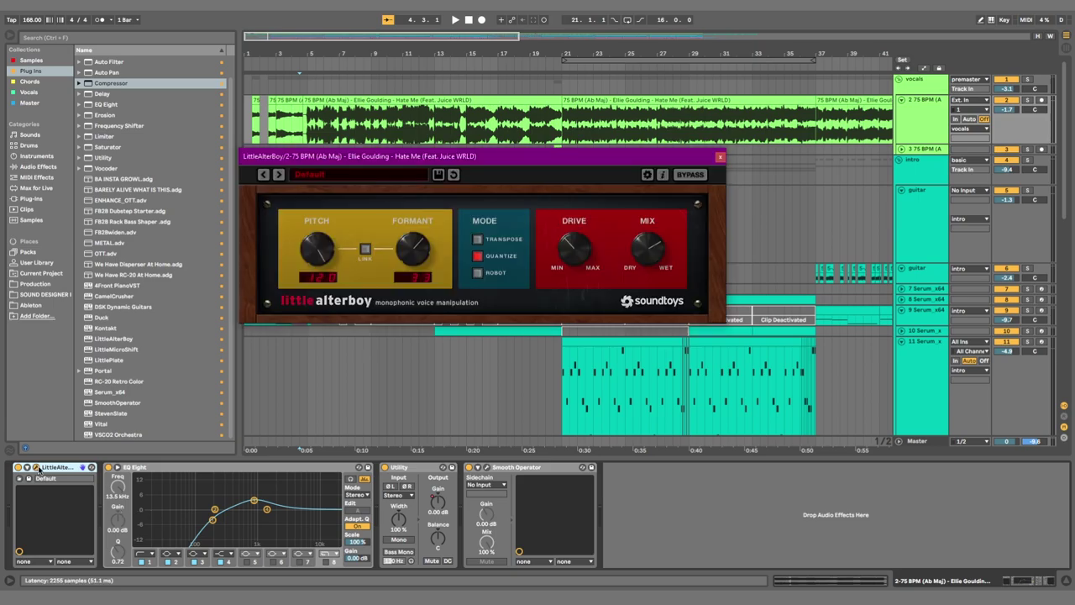
drag(477, 159, 491, 170)
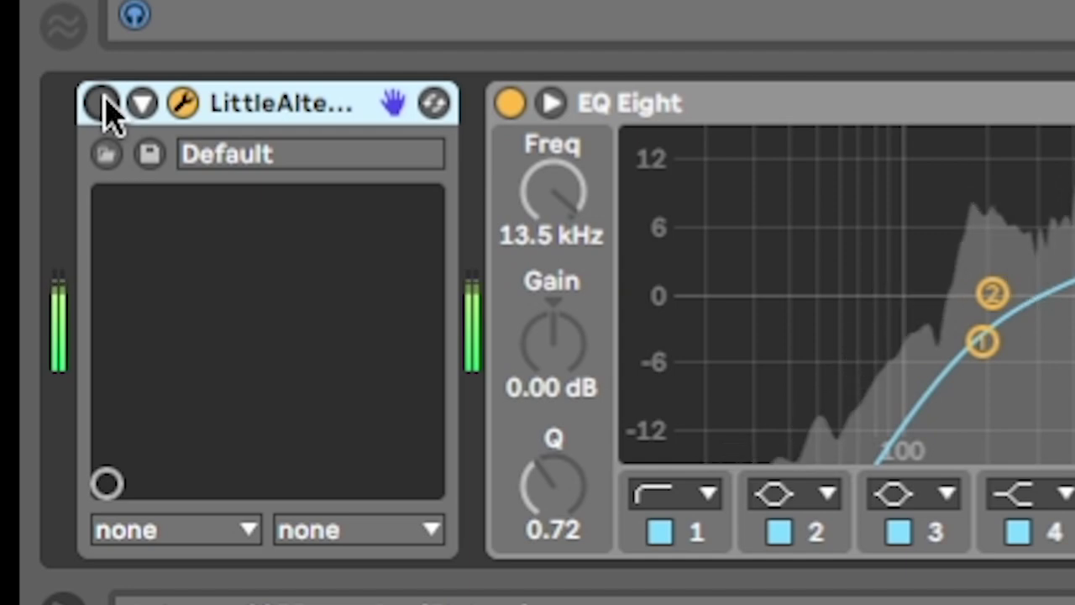
click(102, 103)
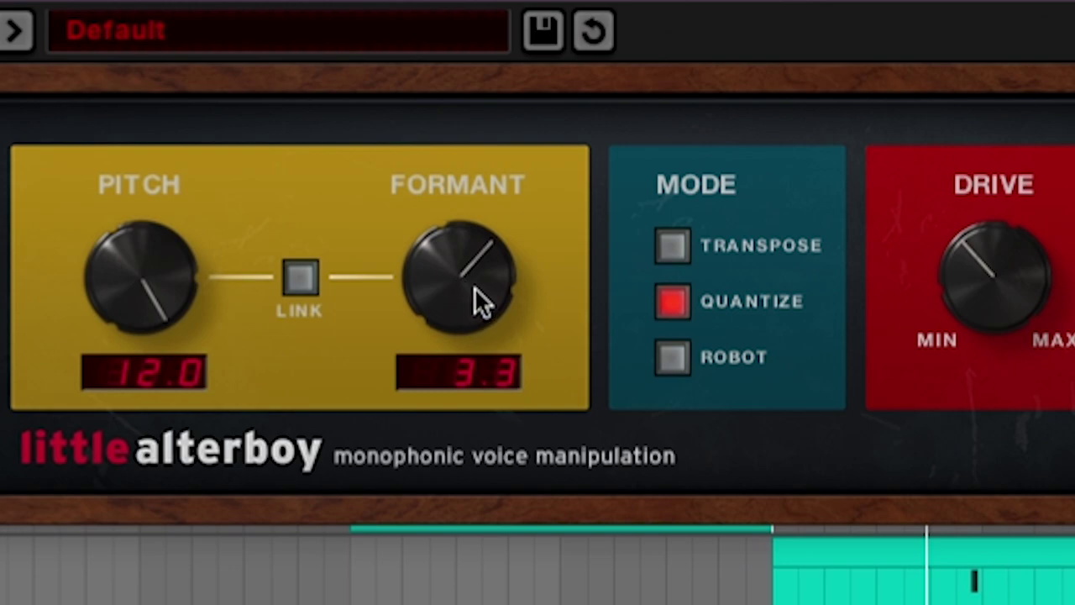
drag(468, 286, 412, 233)
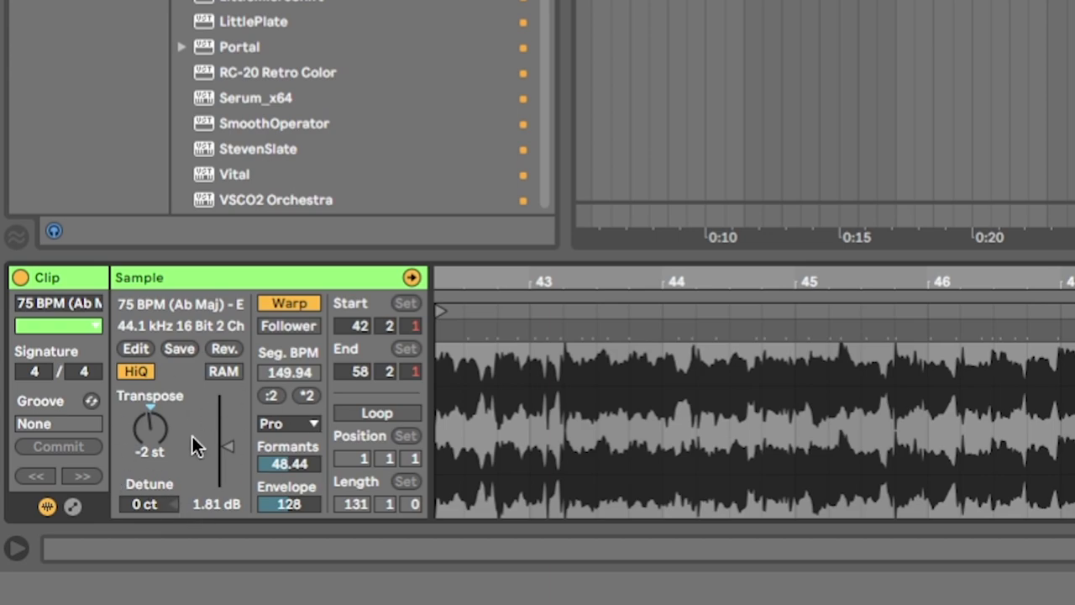
Choose the warp mode for the transposed vocal clip, lower its Formants to 0.00 and raise them again.
click(283, 422)
click(285, 544)
drag(278, 464, 278, 529)
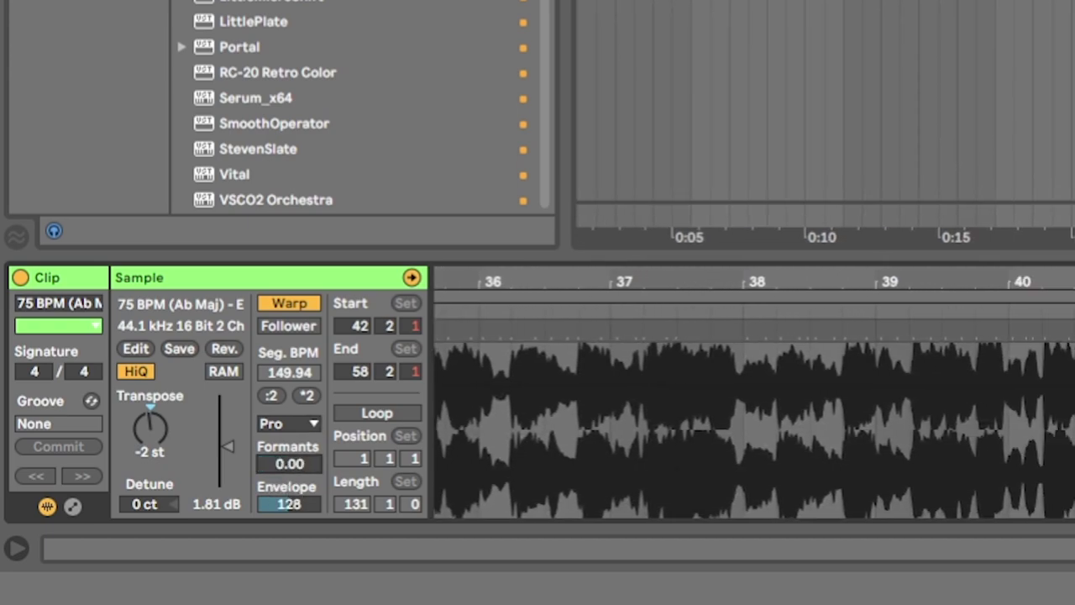
drag(288, 464, 288, 432)
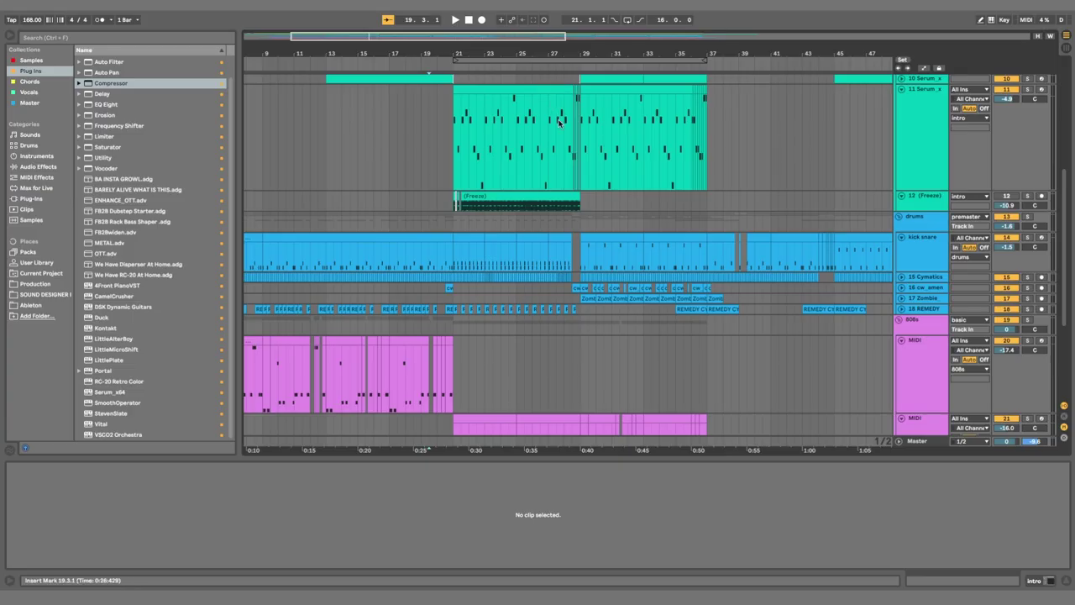
Unfold the 18 REMEDY track and play through its reversed cymbal clips to examine their placement.
click(902, 309)
drag(661, 319, 683, 228)
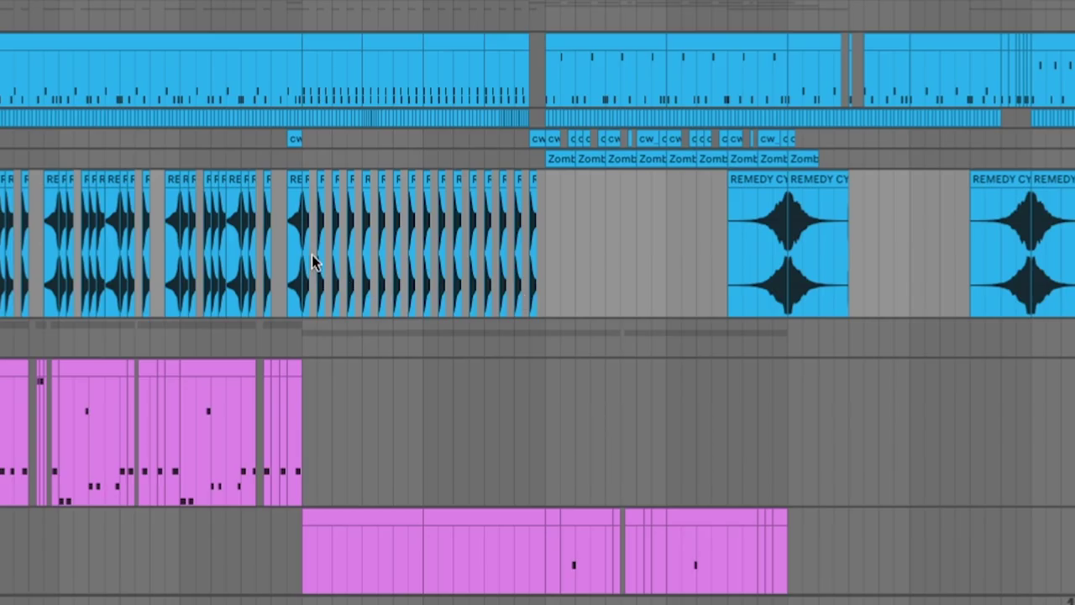
click(300, 161)
scroll(334, 207, up, 1)
key(space)
drag(410, 288, 153, 235)
drag(351, 230, 338, 227)
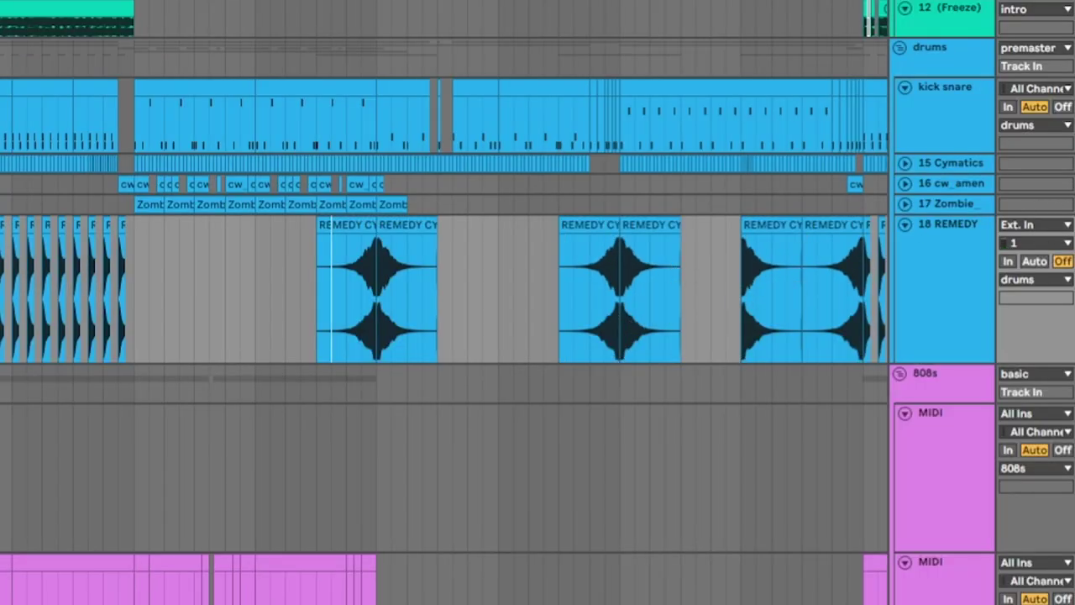
key(space)
drag(368, 232, 100, 348)
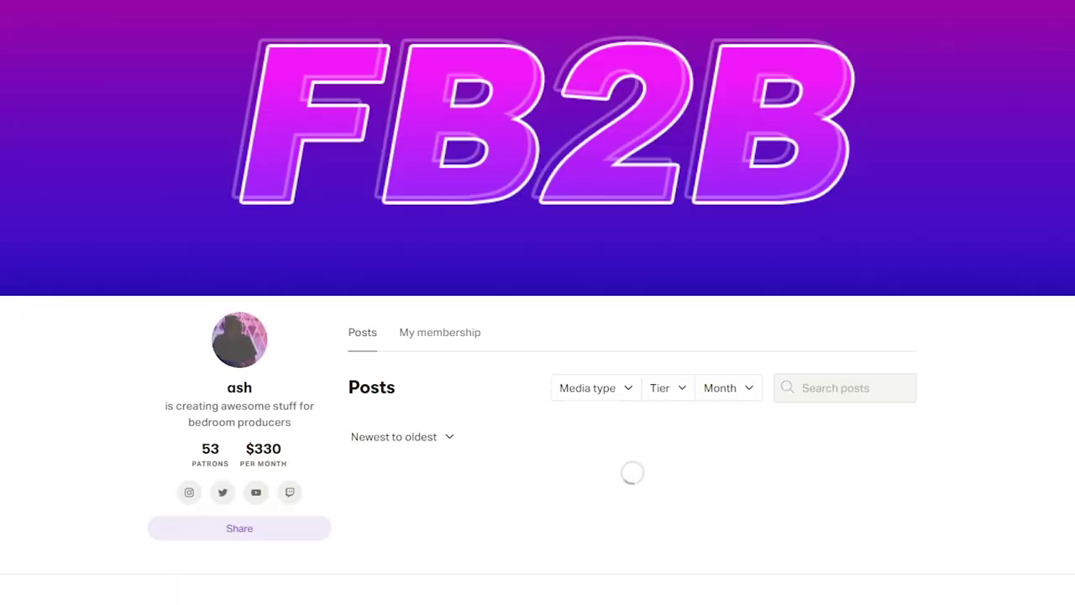
Switch to the Patreon creator page in the browser and look through its posts.
scroll(538, 336, down, 8)
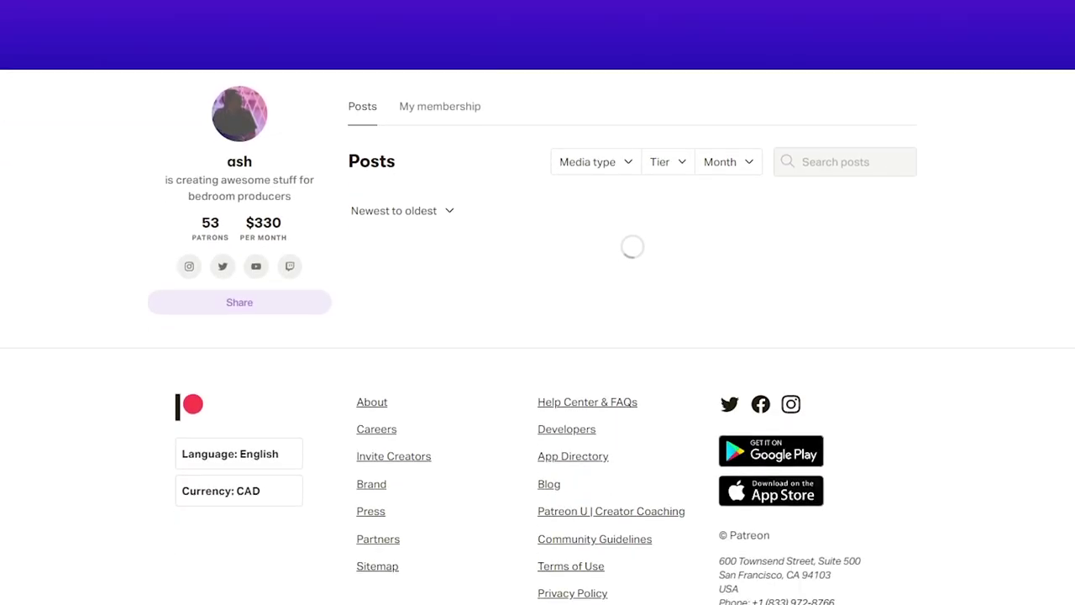
scroll(632, 336, down, 10)
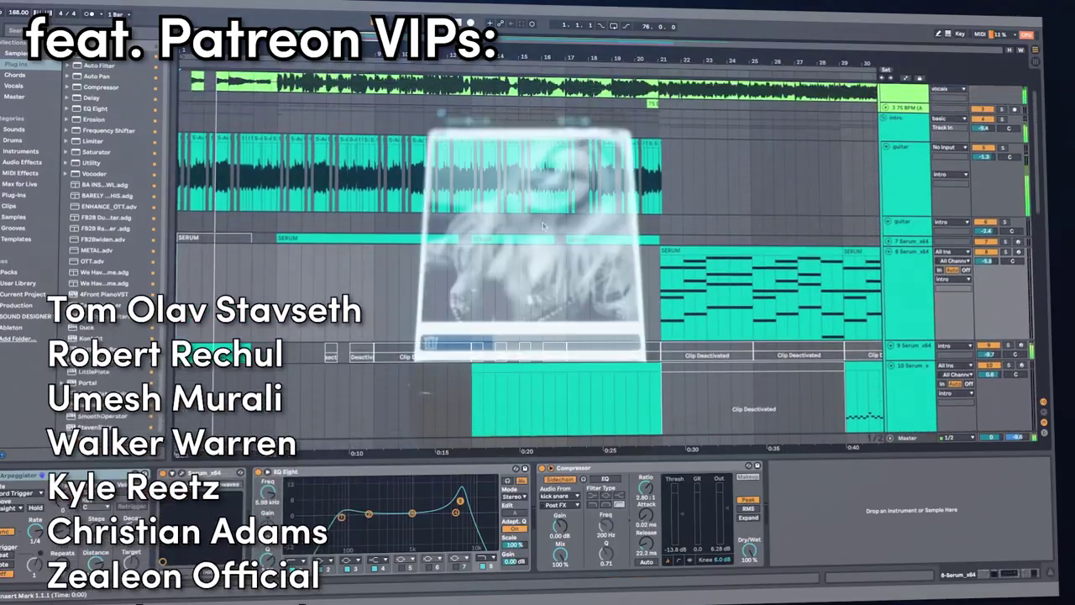
Return to the playing Ableton Live project, zoom in on the arrangement and show the first 808s MIDI track's devices.
drag(235, 53, 294, 116)
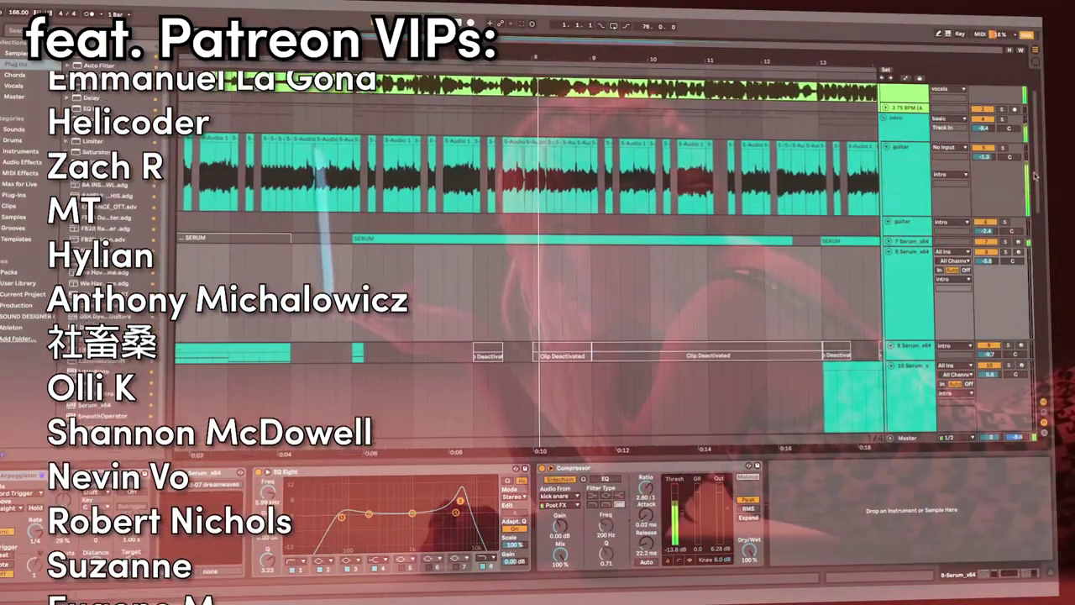
drag(1035, 177, 1032, 331)
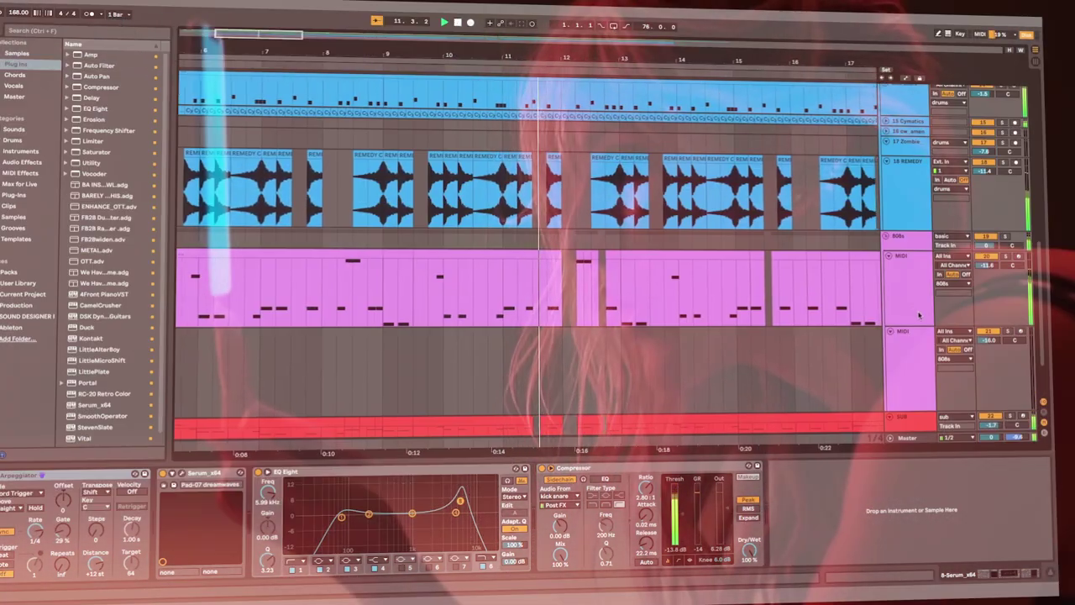
click(909, 273)
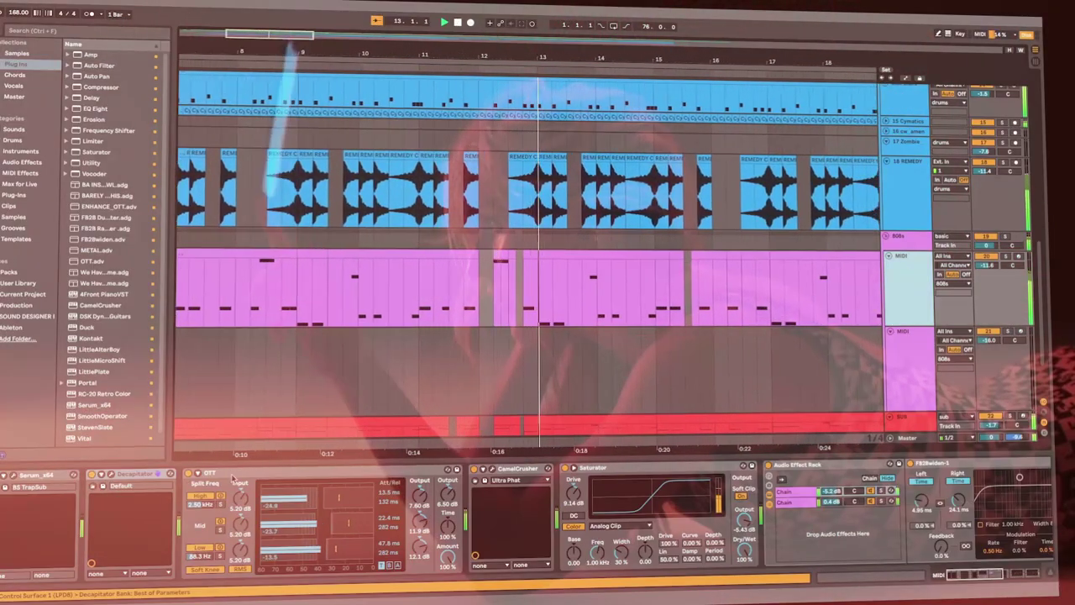
Fold the Decapitator device in the first 808s MIDI track's effect chain.
click(277, 472)
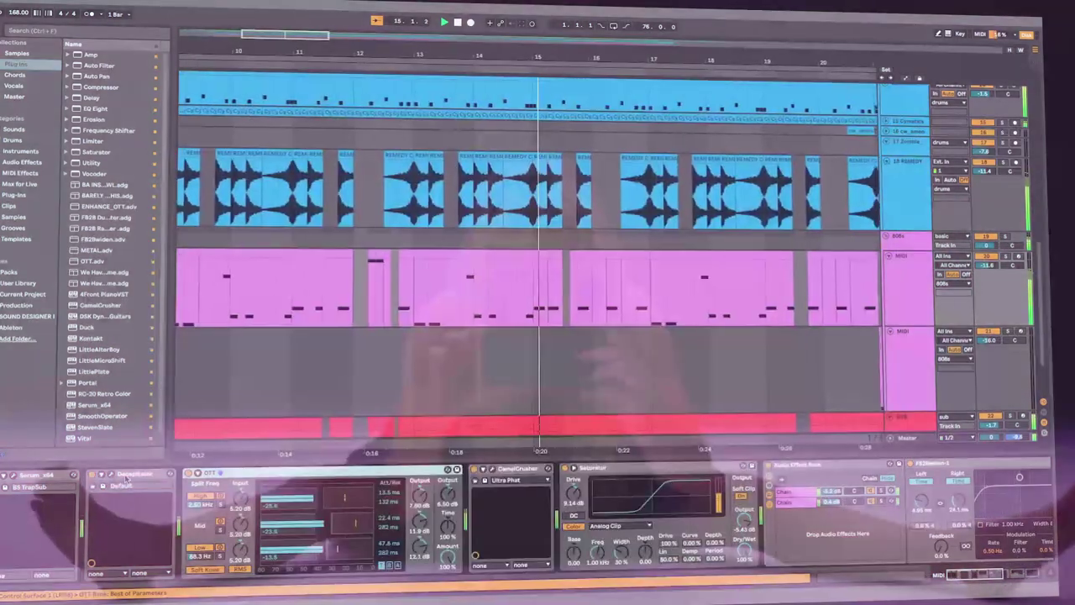
double_click(128, 474)
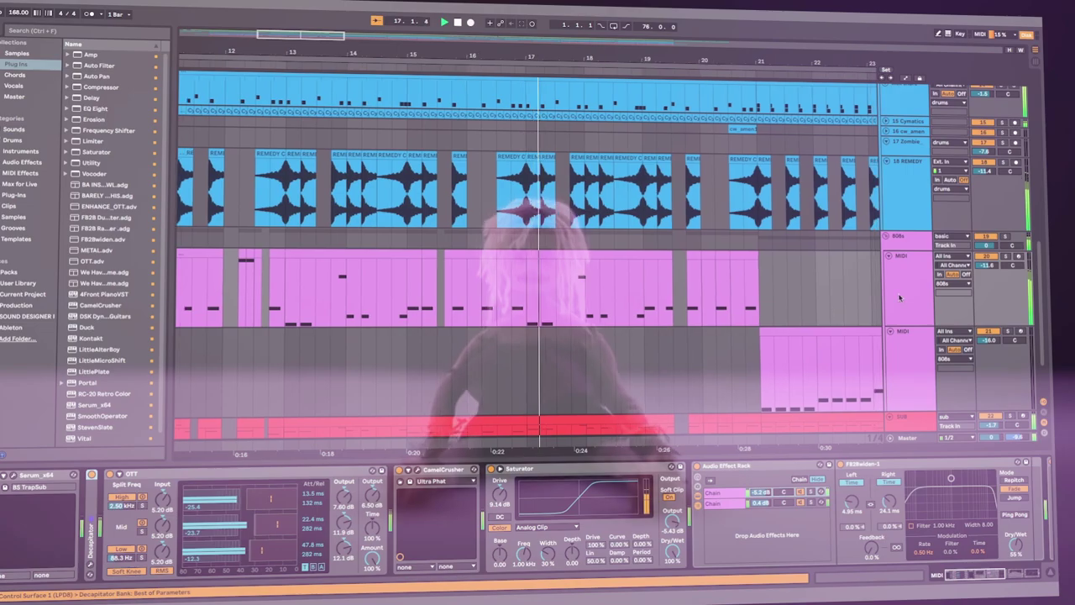
Enlarge the SUB track and inspect the distortion effect in its Serum plug-in, using the BS Dedicated Sub preset.
drag(1041, 272, 1042, 301)
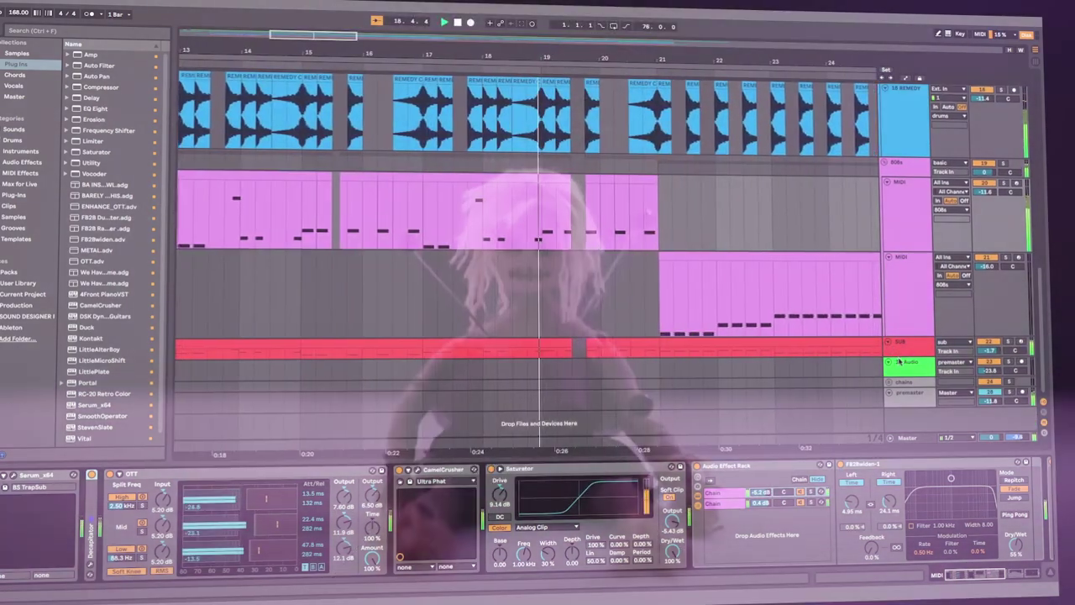
drag(900, 360, 899, 432)
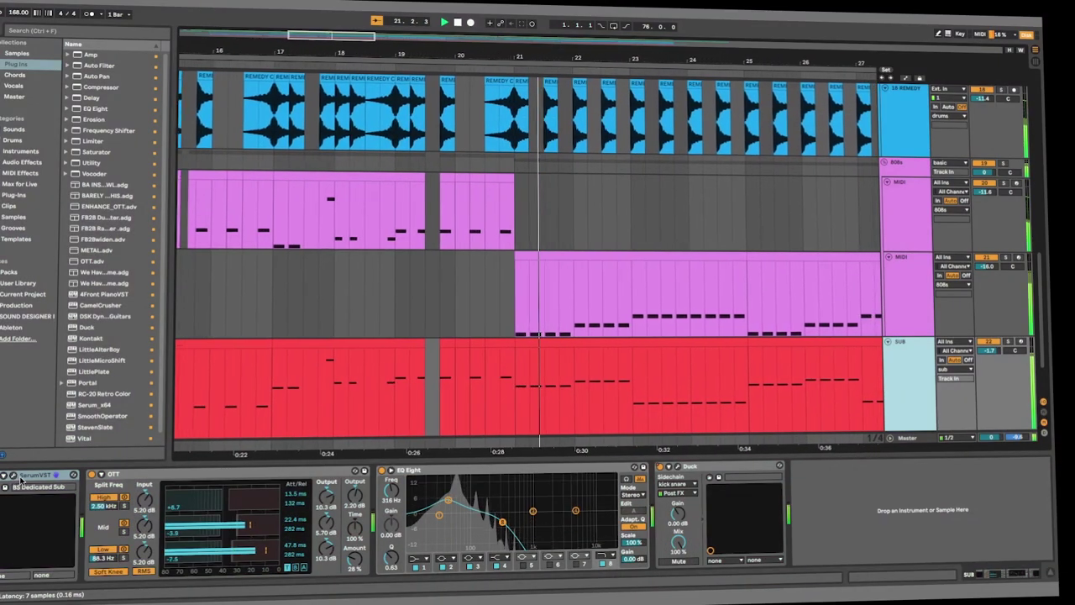
click(19, 478)
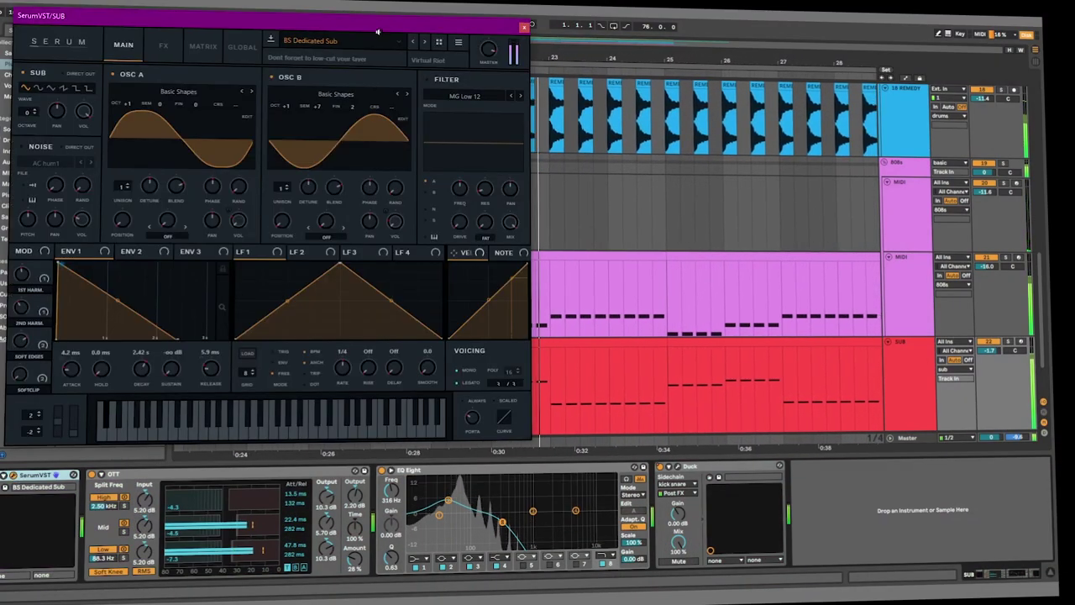
drag(379, 33, 645, 48)
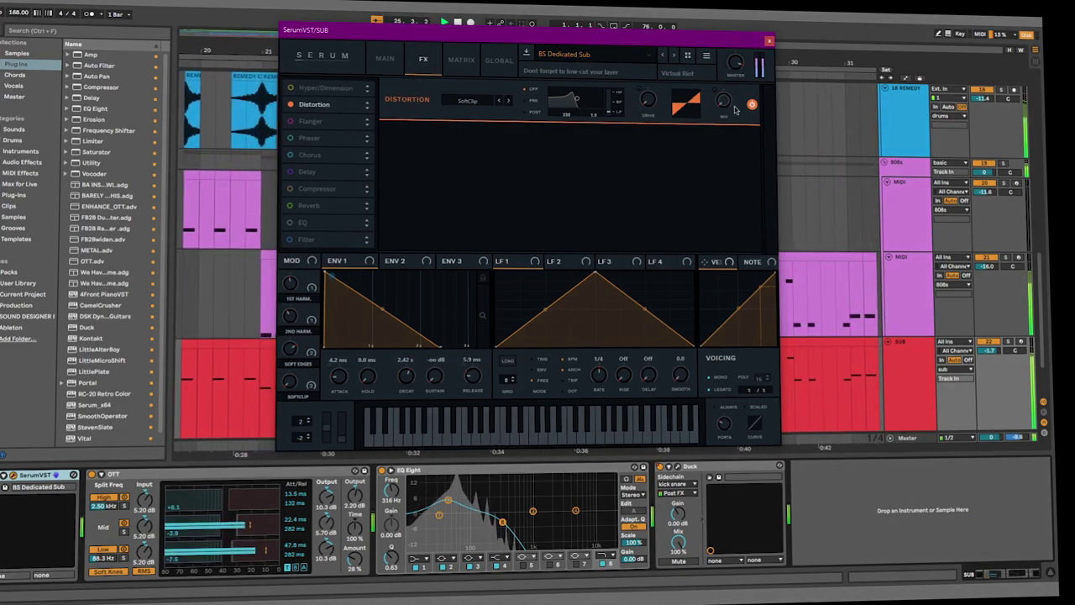
click(769, 40)
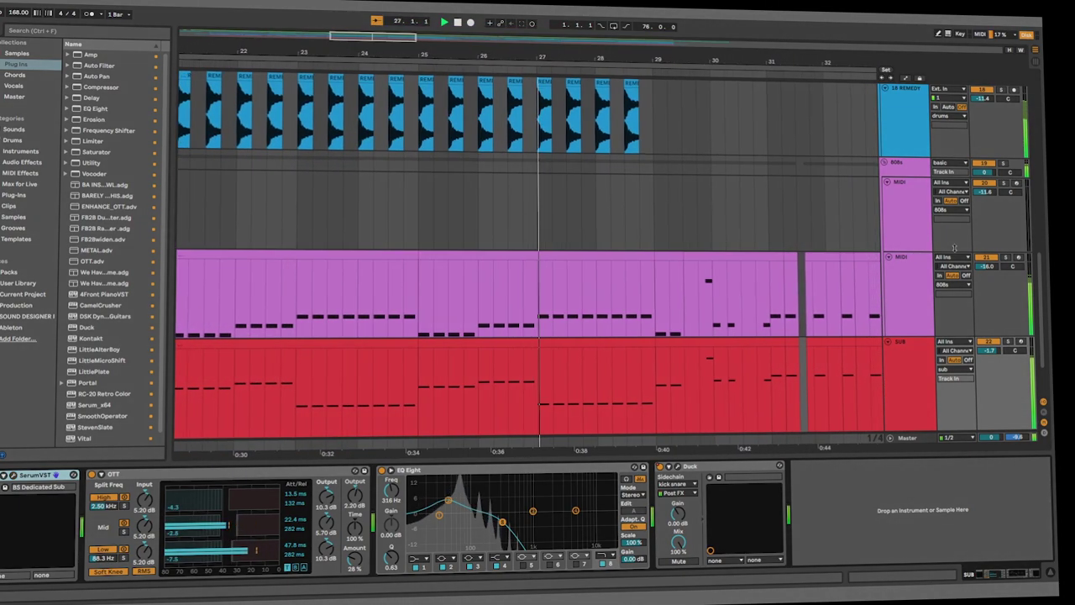
Show the devices of the 10 Serum_x64 track during playback.
scroll(1041, 313, up, 10)
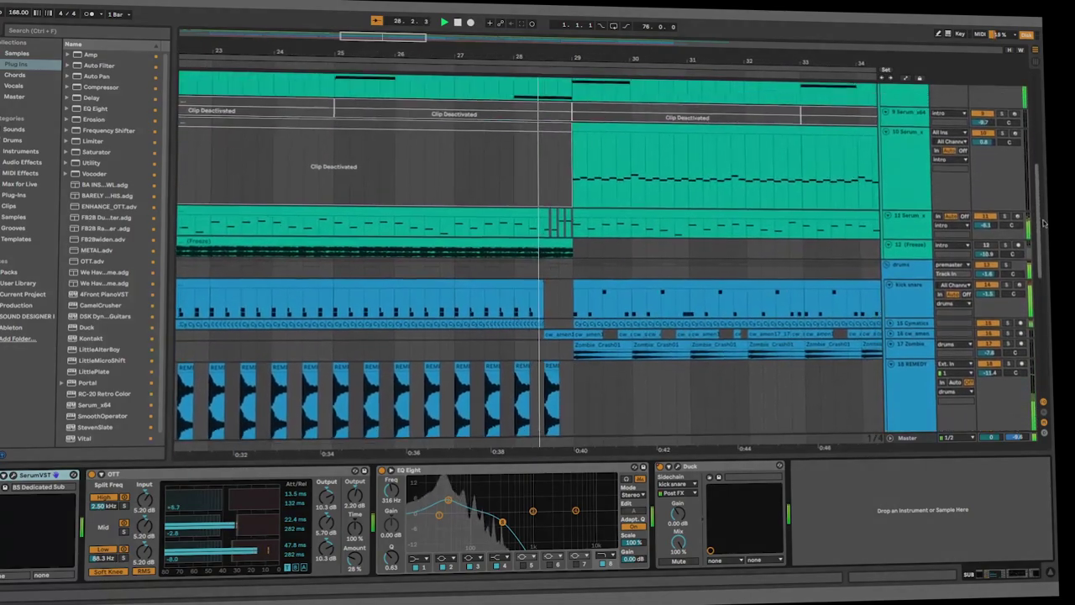
click(914, 210)
scroll(1036, 174, up, 5)
scroll(1036, 175, up, 2)
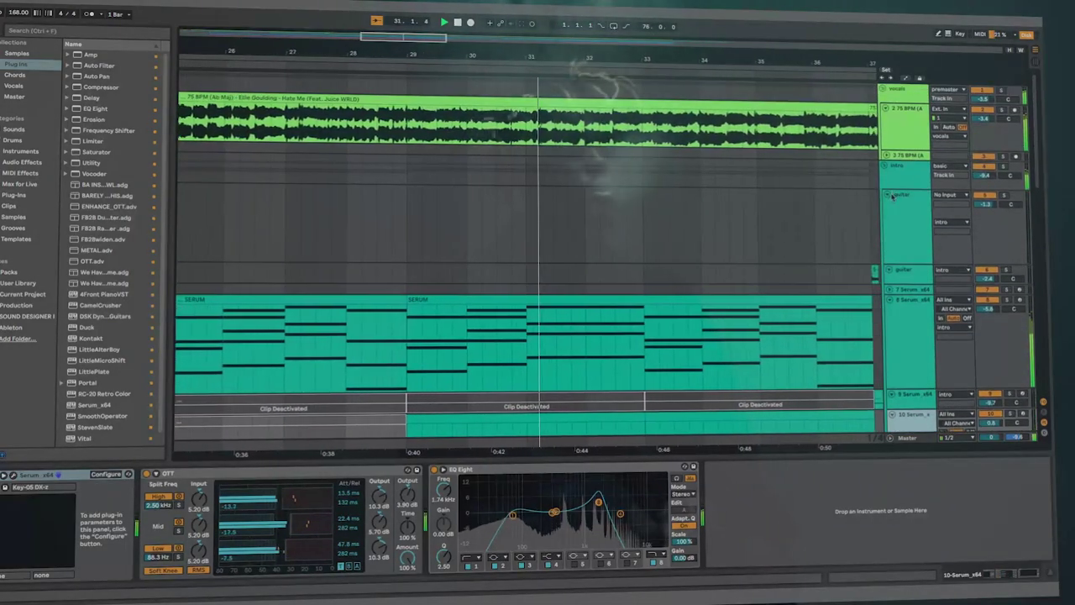
Fold the first guitar track and enlarge the 9 Serum_x64 track to view its notes and devices.
click(891, 195)
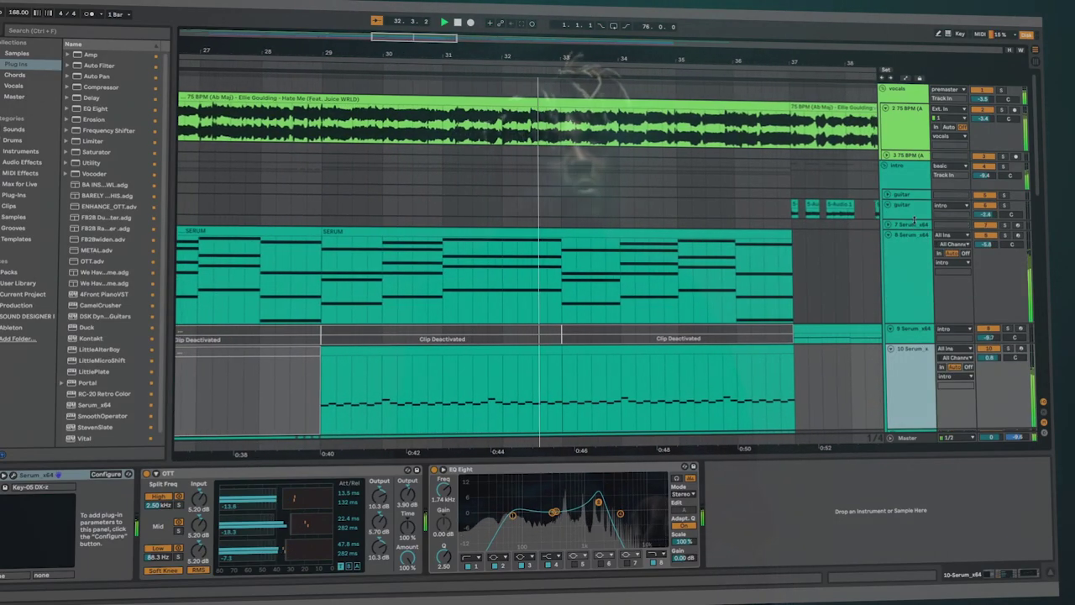
click(912, 211)
drag(904, 353, 905, 381)
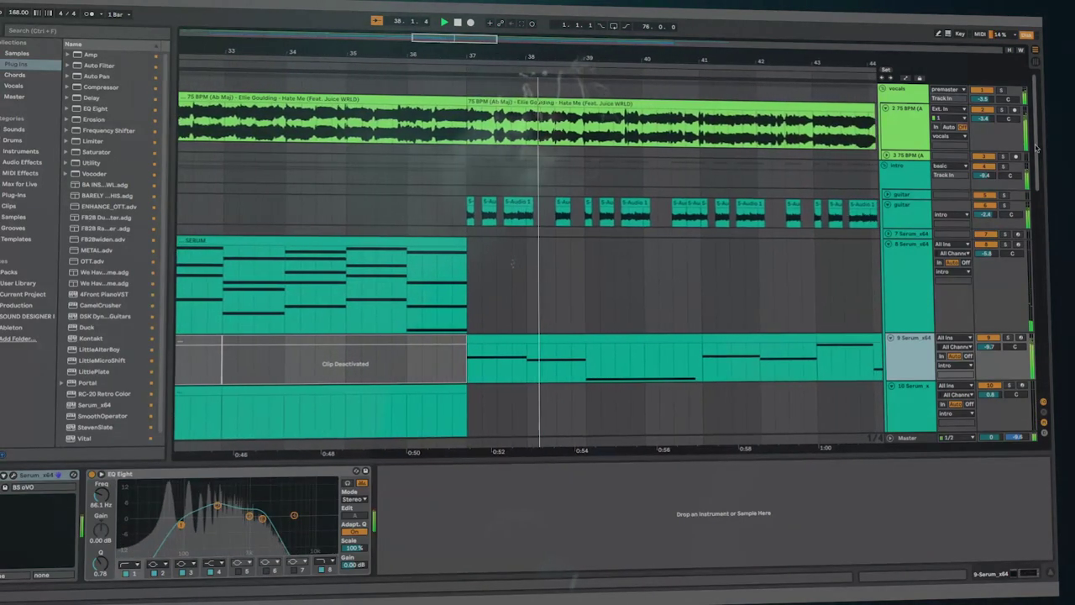
Show the second 808s MIDI track's devices and inspect the settings of its CamelCrusher plug-in with the British Crunch patch.
drag(1035, 147, 1039, 212)
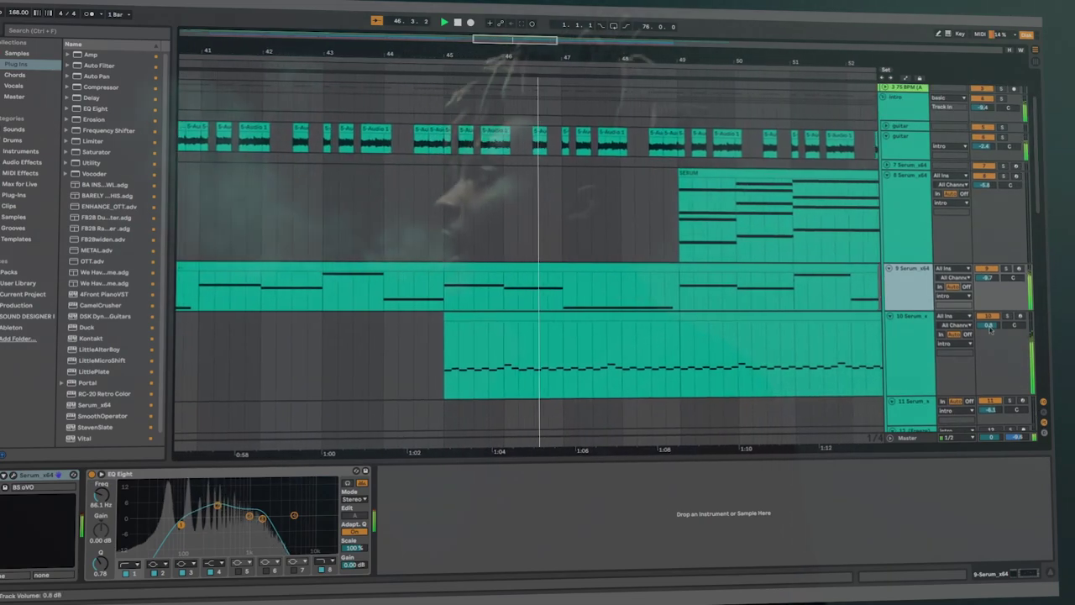
drag(1038, 188, 1044, 336)
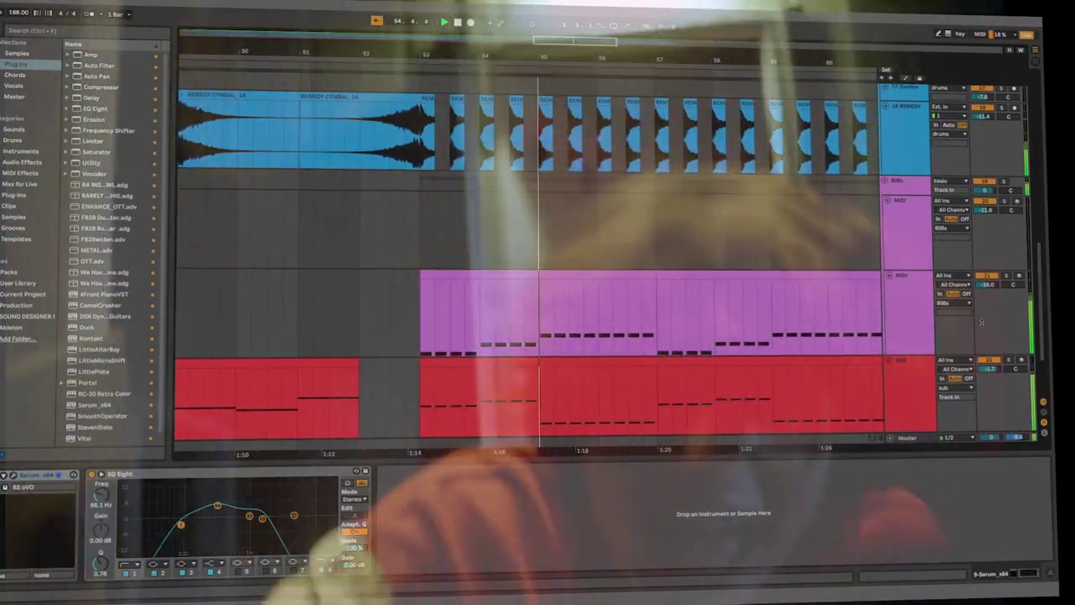
click(892, 310)
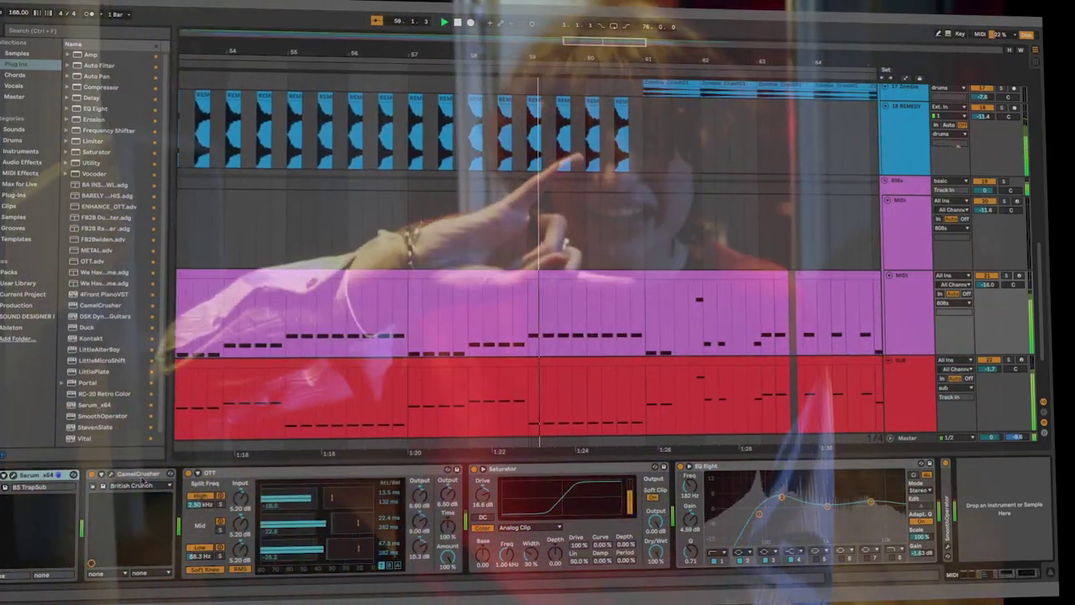
click(152, 482)
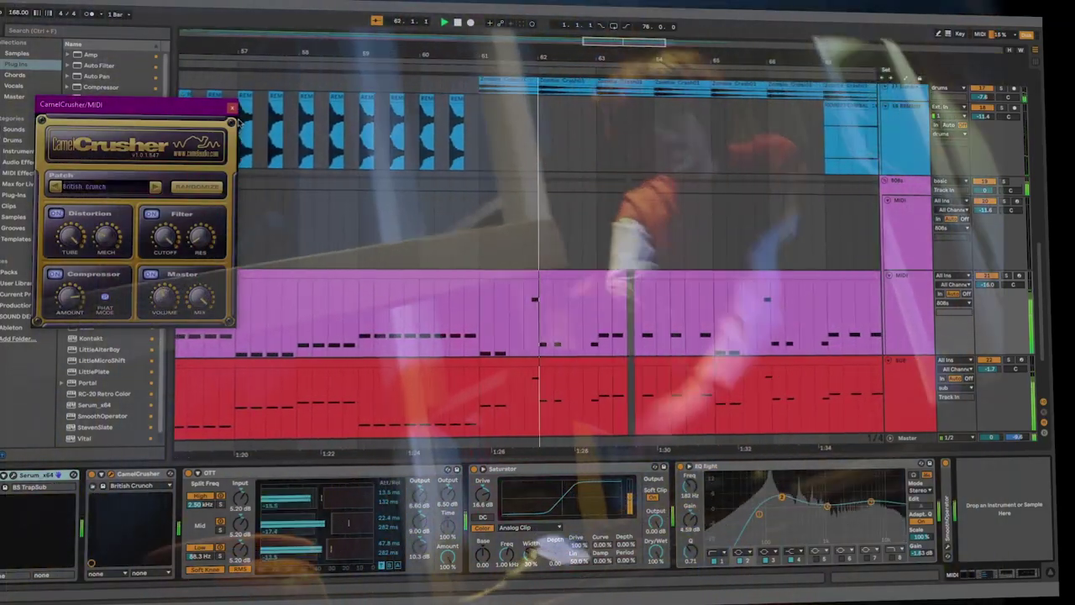
click(232, 108)
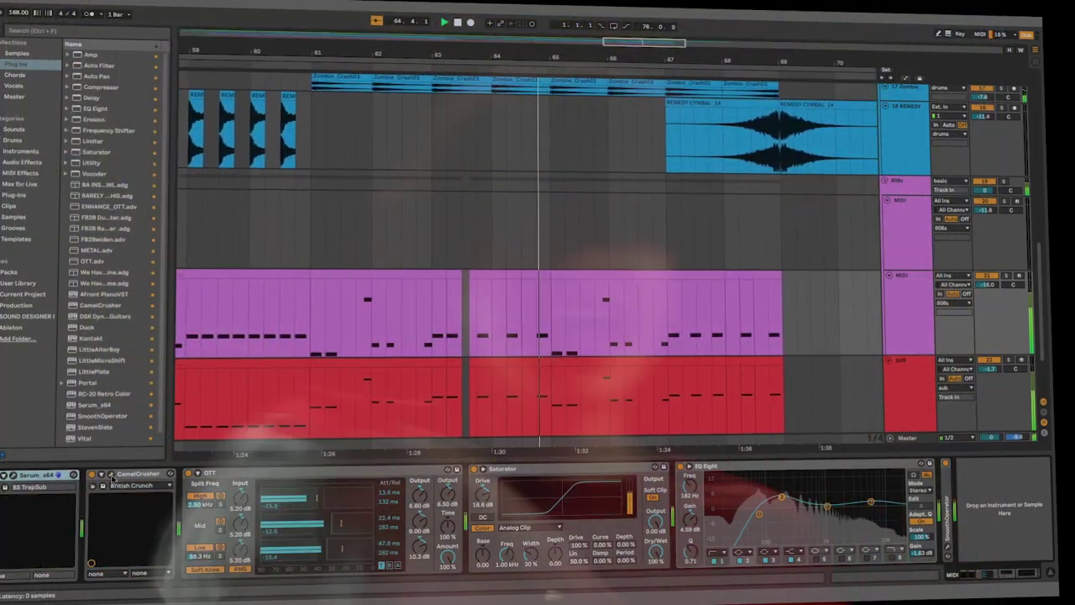
click(152, 481)
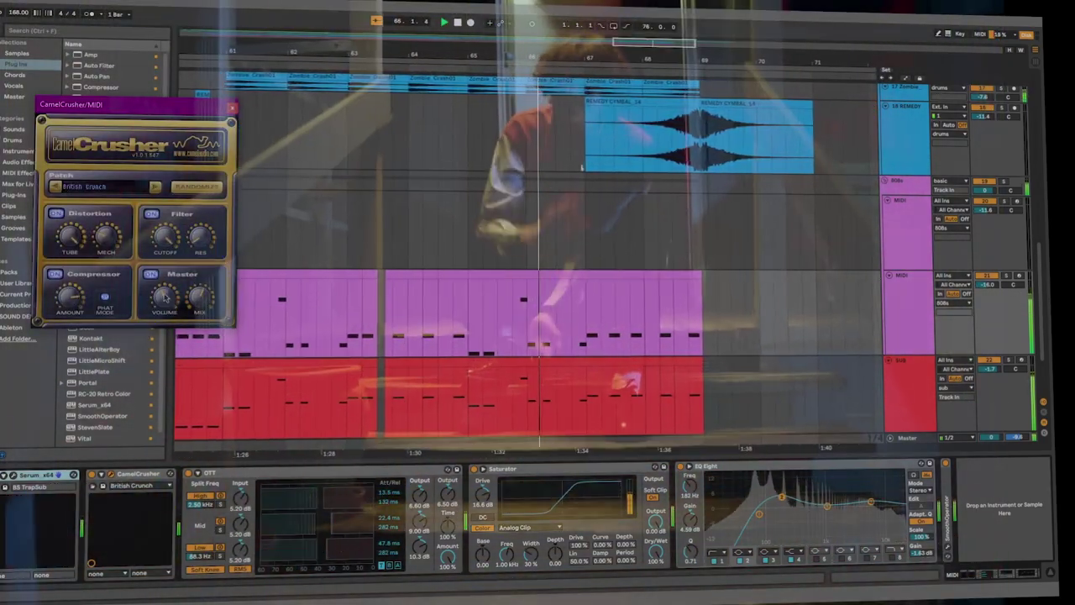
click(232, 108)
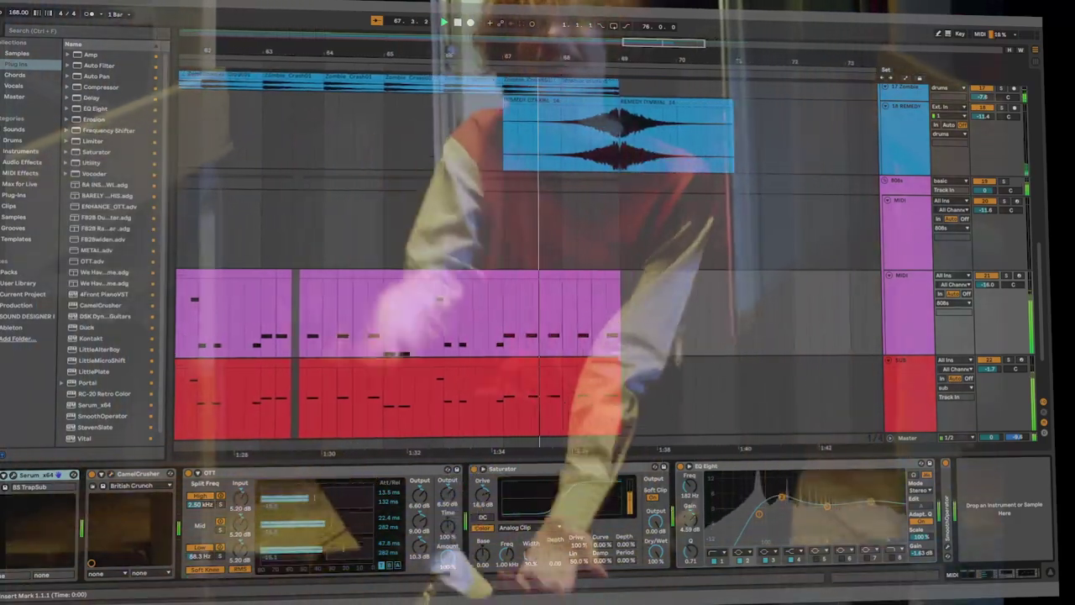
scroll(584, 243, up, 3)
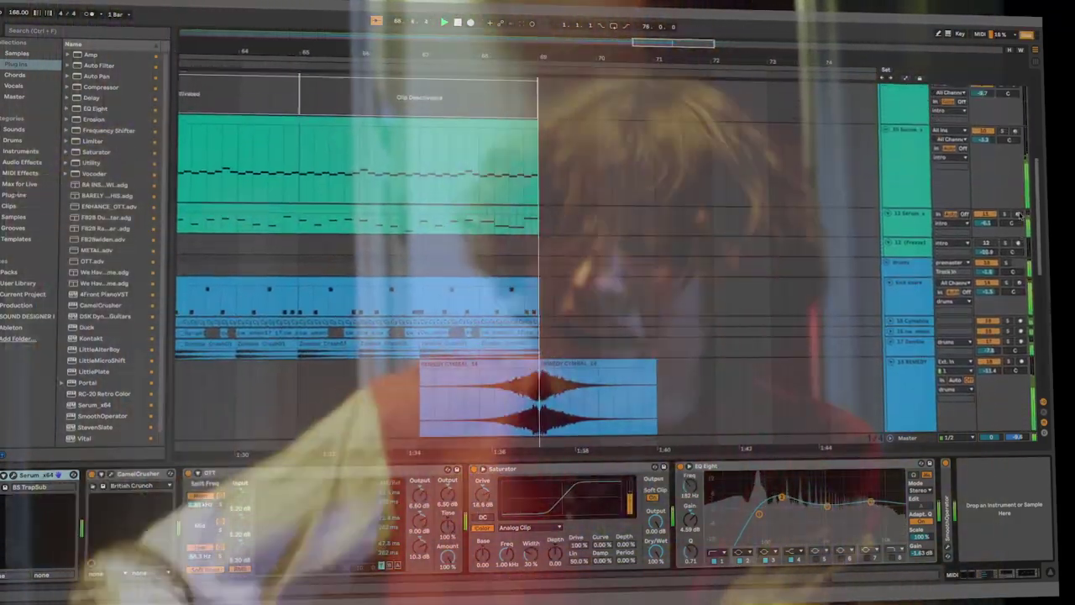